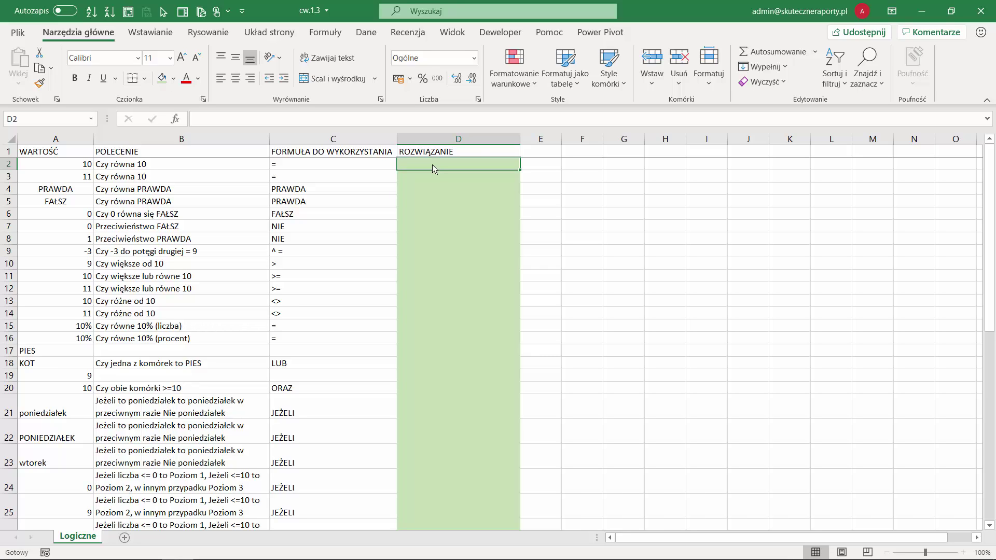
- Browse the Matem. i tryg. and Logiczne function lists on the Formuły tab
left_click(326, 34)
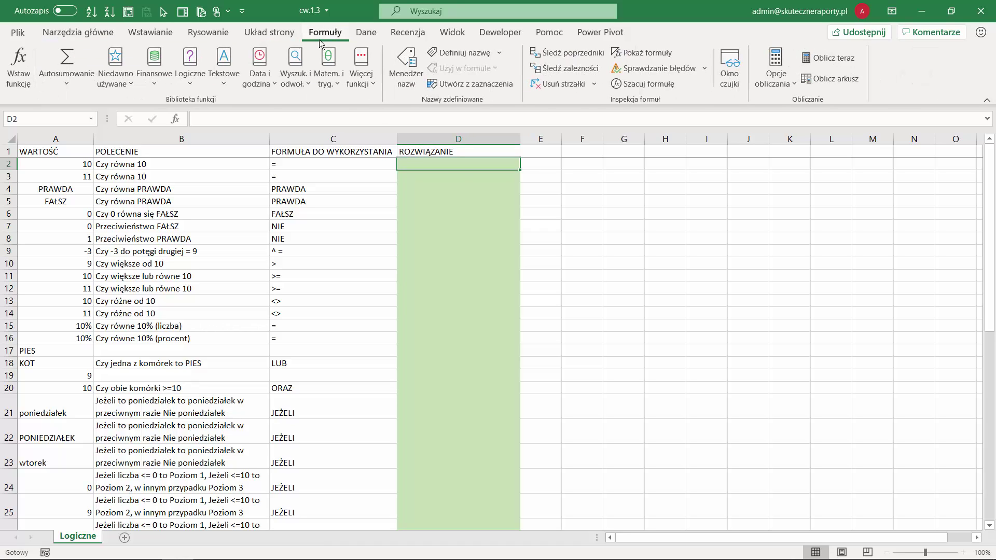
left_click(329, 84)
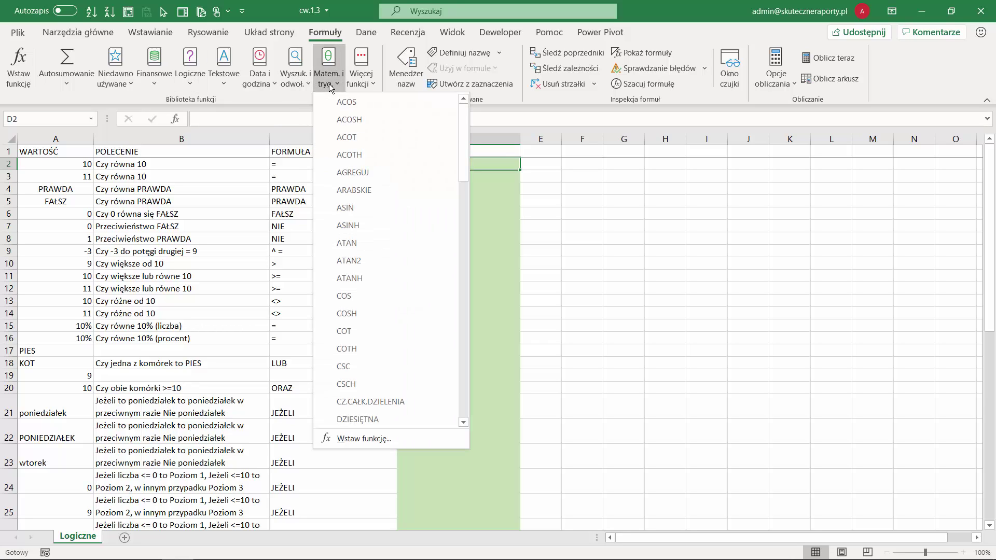
left_click(329, 83)
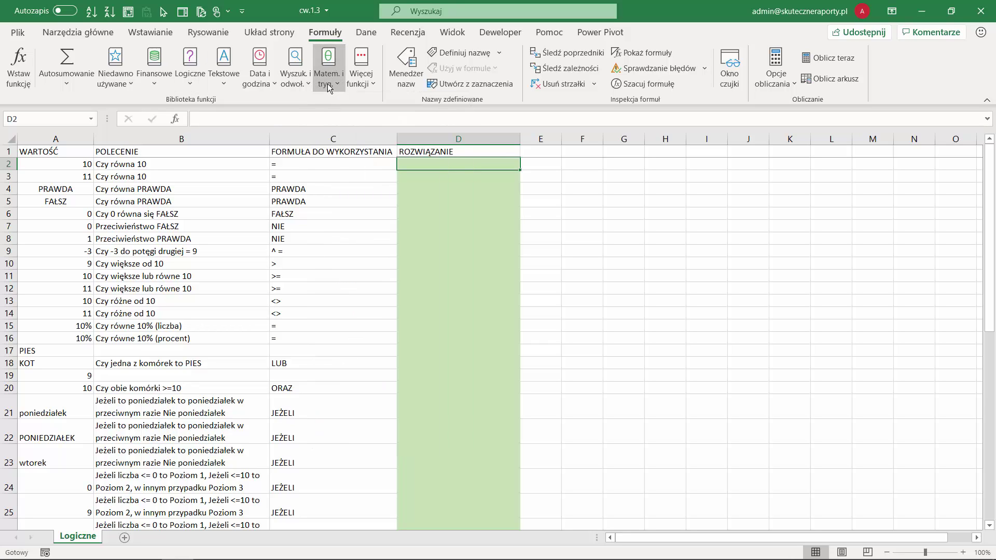
left_click(195, 80)
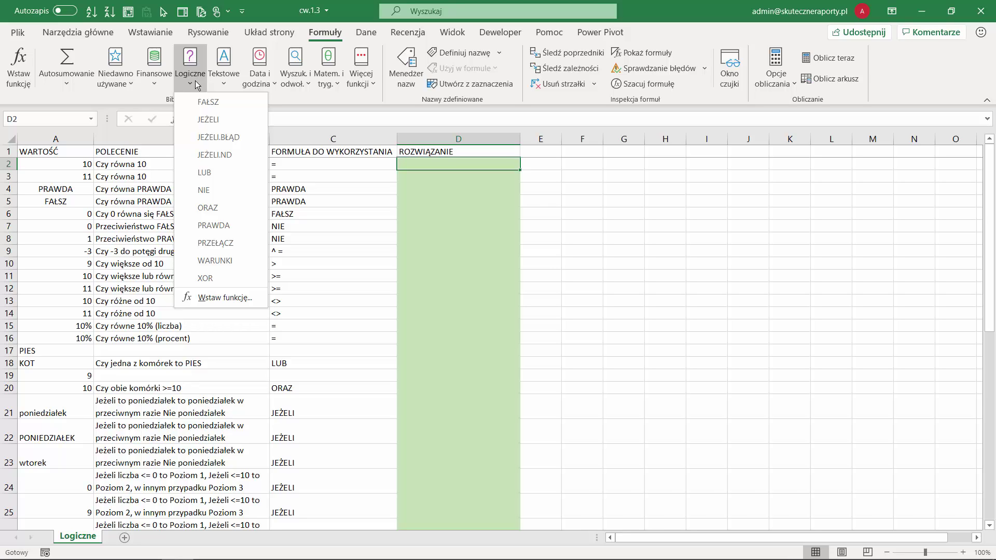
left_click(412, 170)
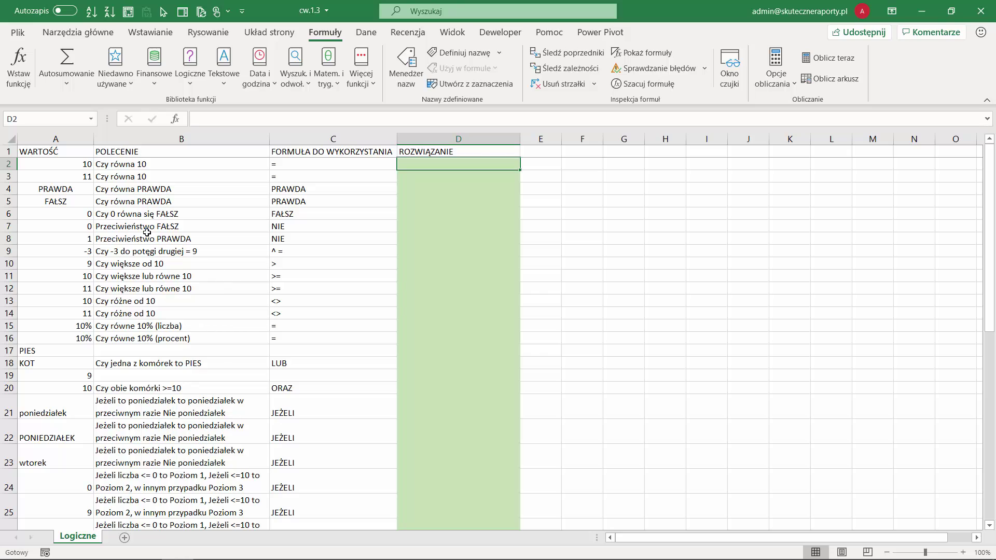
- Inspect A2 and A15 and confirm the 10% in A15 uses the Procentowe number format
left_click(82, 164)
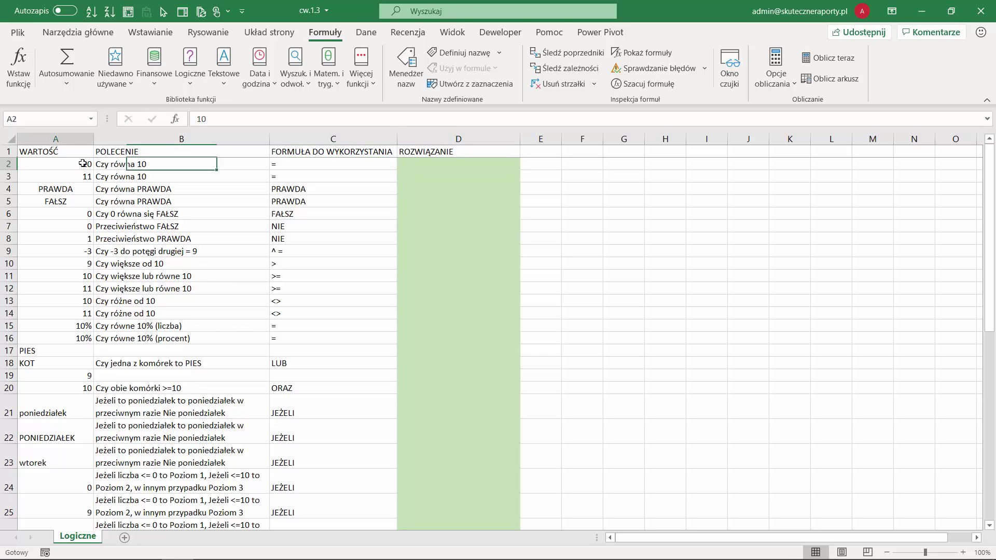
left_click(75, 326)
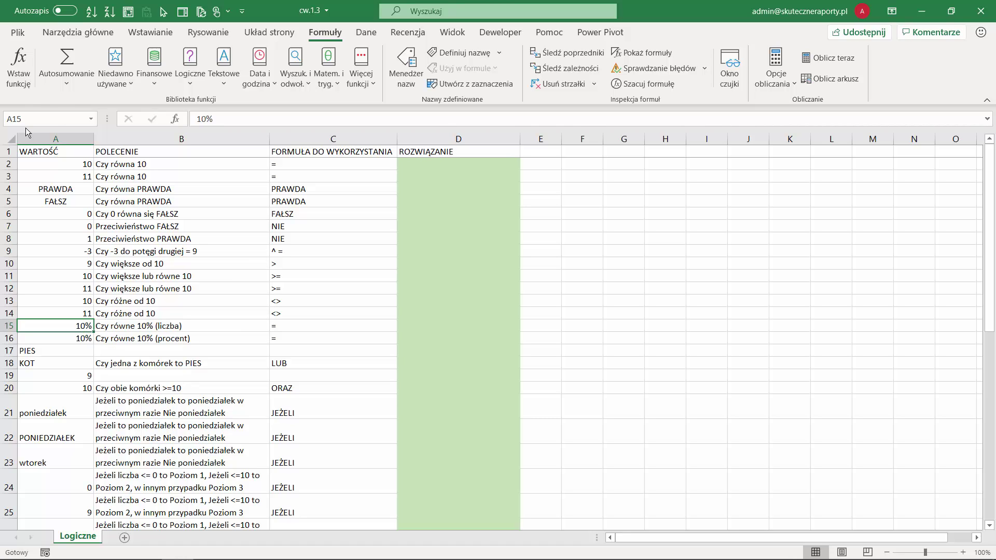
left_click(89, 33)
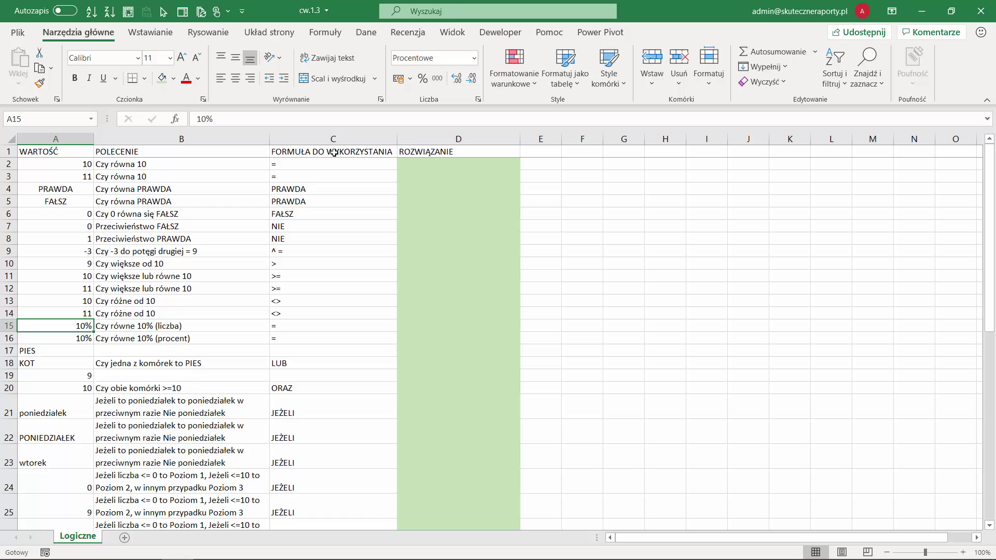
left_click(474, 58)
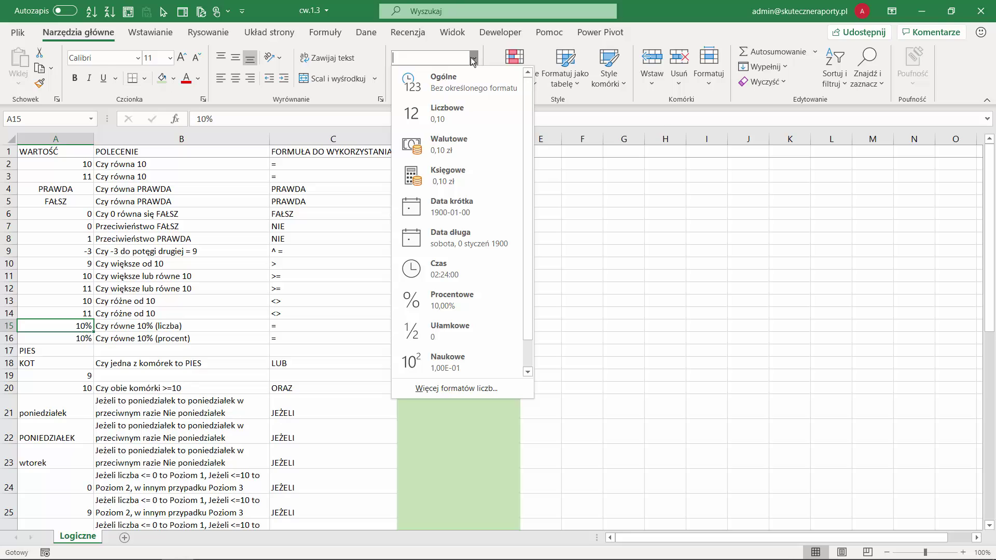
left_click(459, 164)
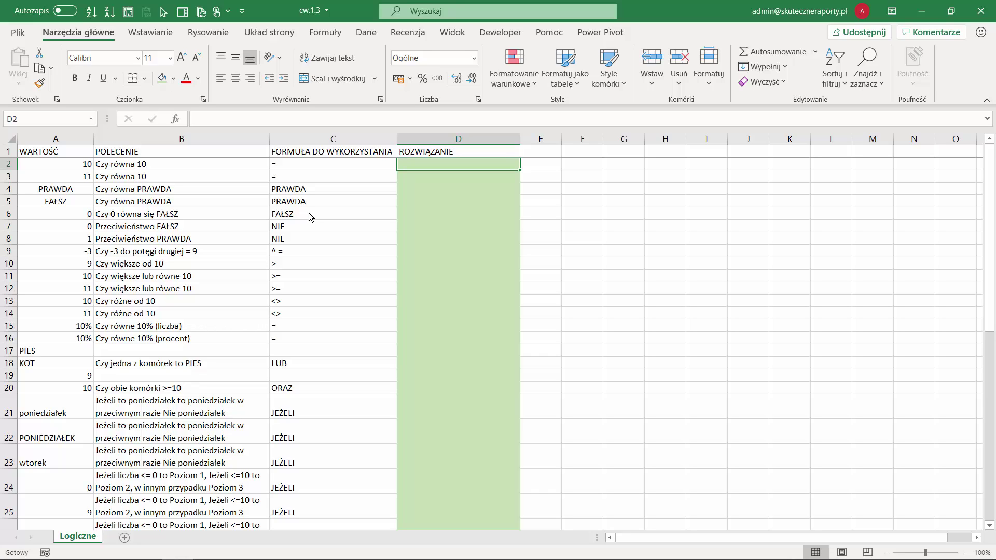
- Enter =A2=10 in D2 and fill it down to D3, giving PRAWDA and FAŁSZ
type("=")
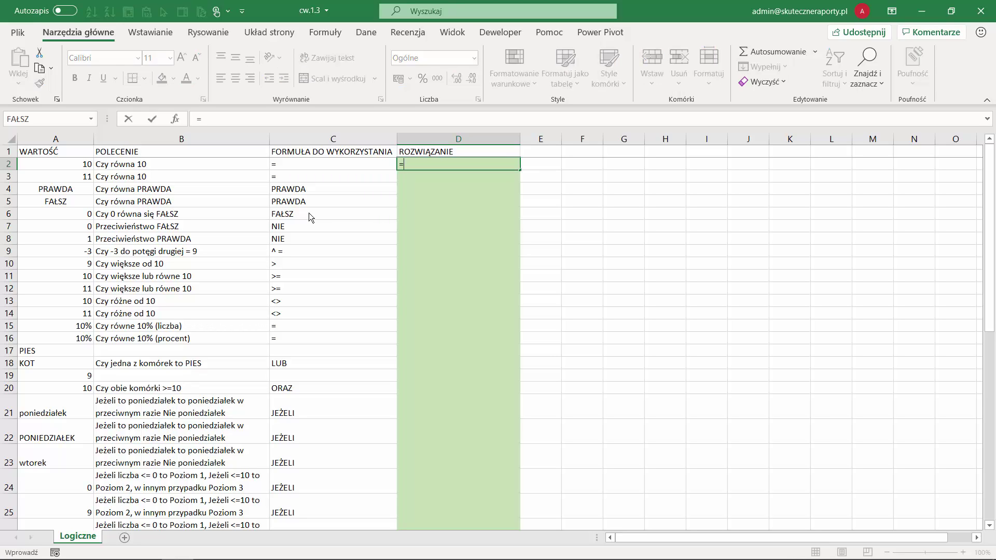
left_click(79, 164)
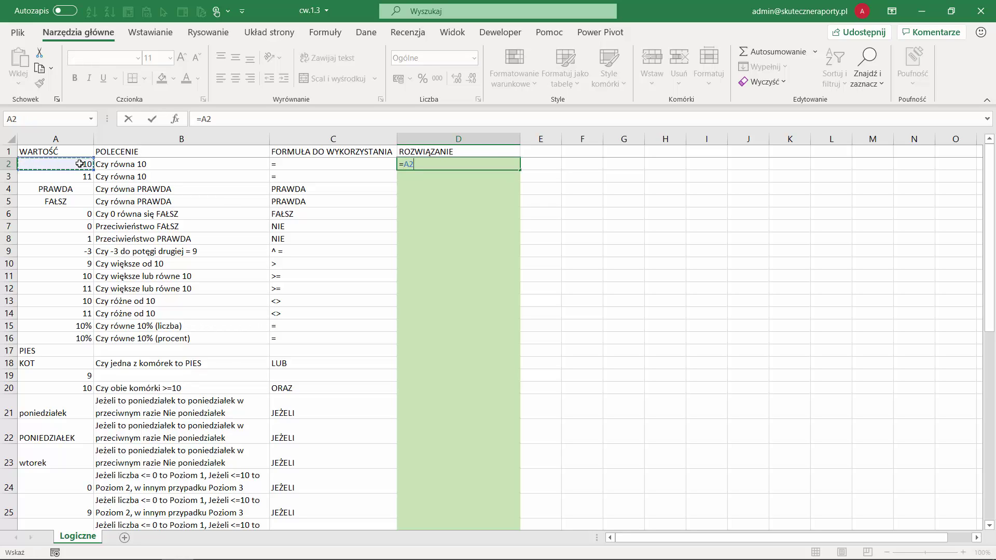
type("=10")
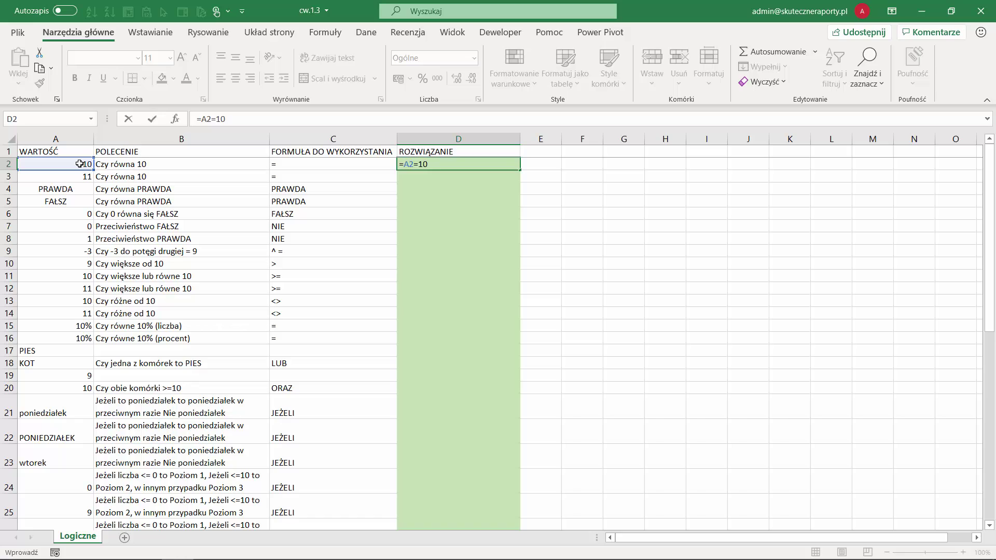
key("Return")
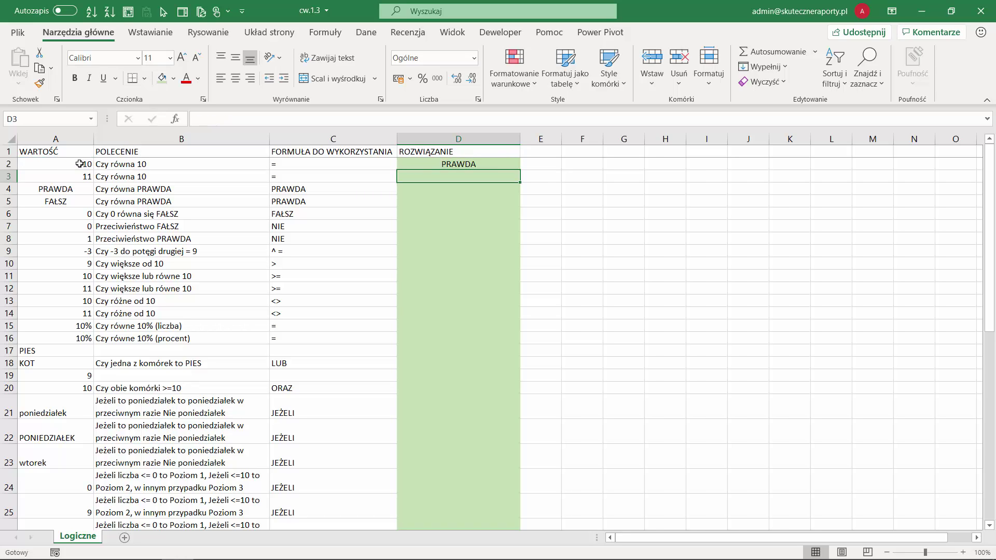
key("Up")
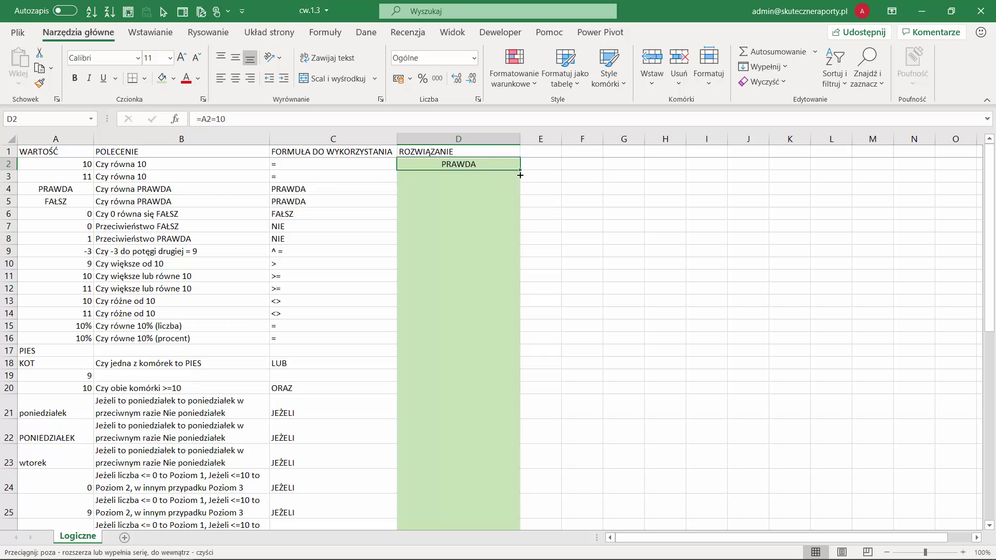
left_click_drag(520, 176, 520, 182)
left_click(476, 175)
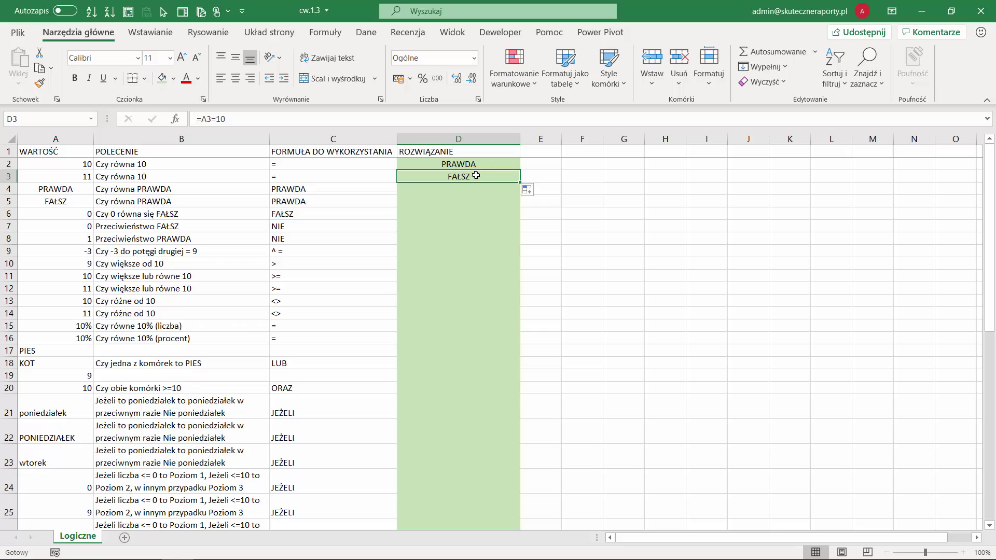
left_click(438, 189)
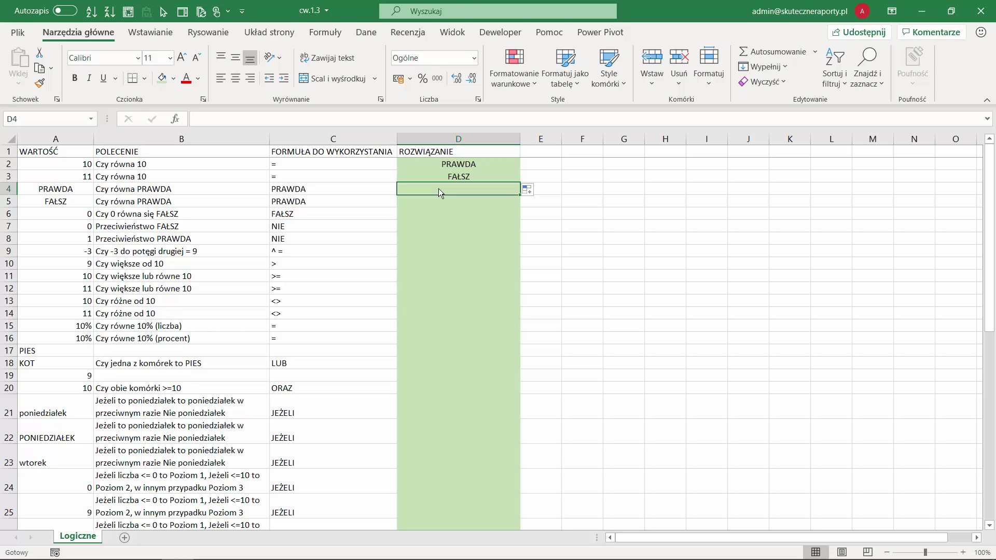
- Enter =A4=PRAWDA in D4 and copy it down to D5, giving PRAWDA and FAŁSZ
type("=")
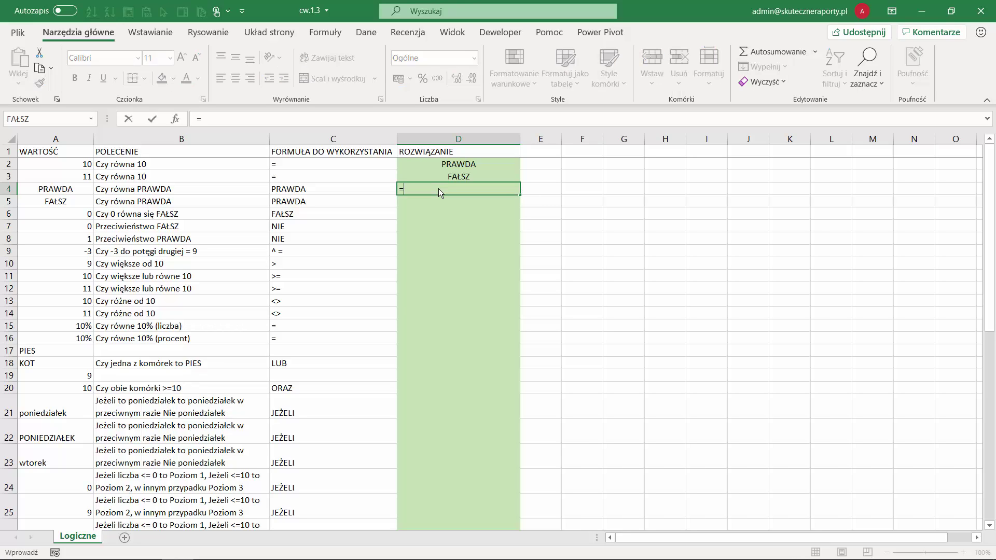
left_click(67, 188)
type("=")
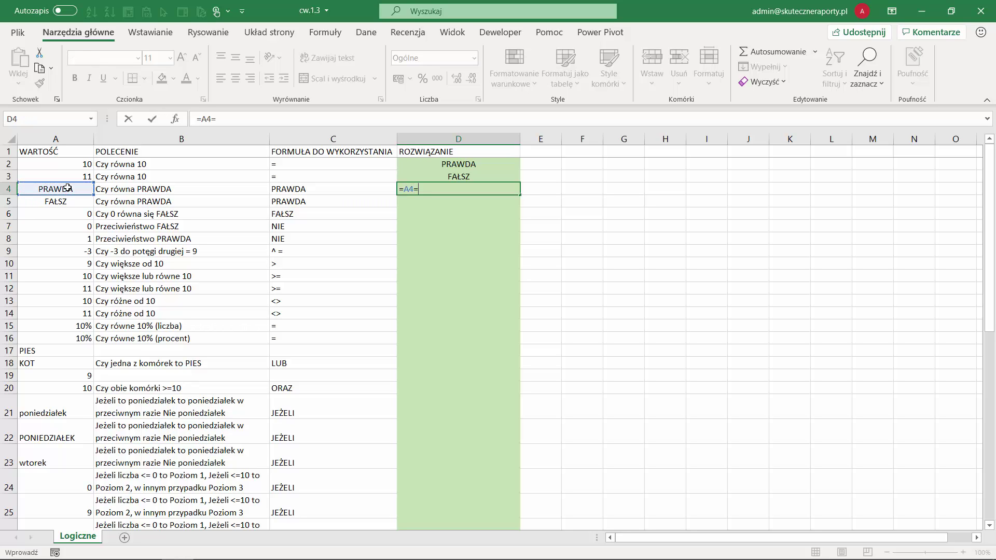
type("PRAWDA")
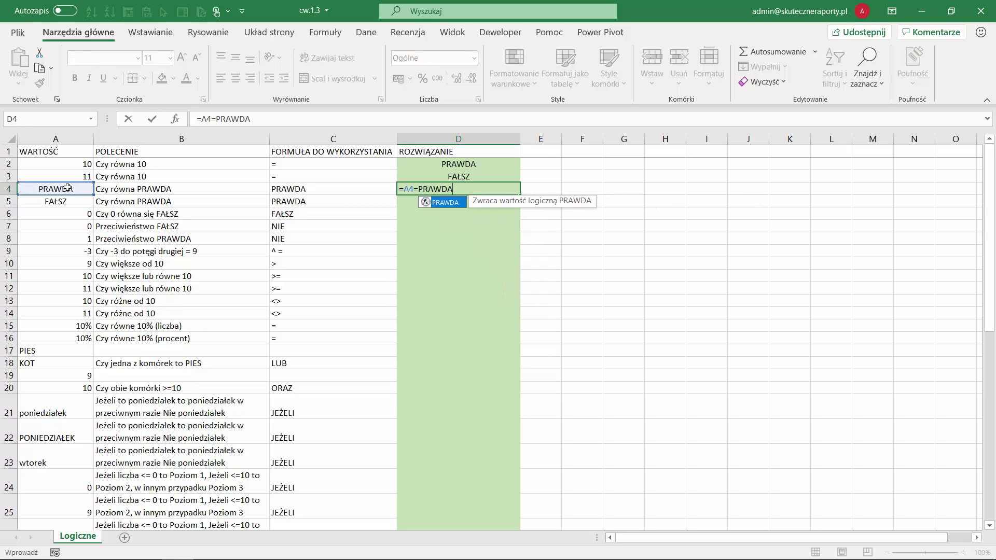
type("()")
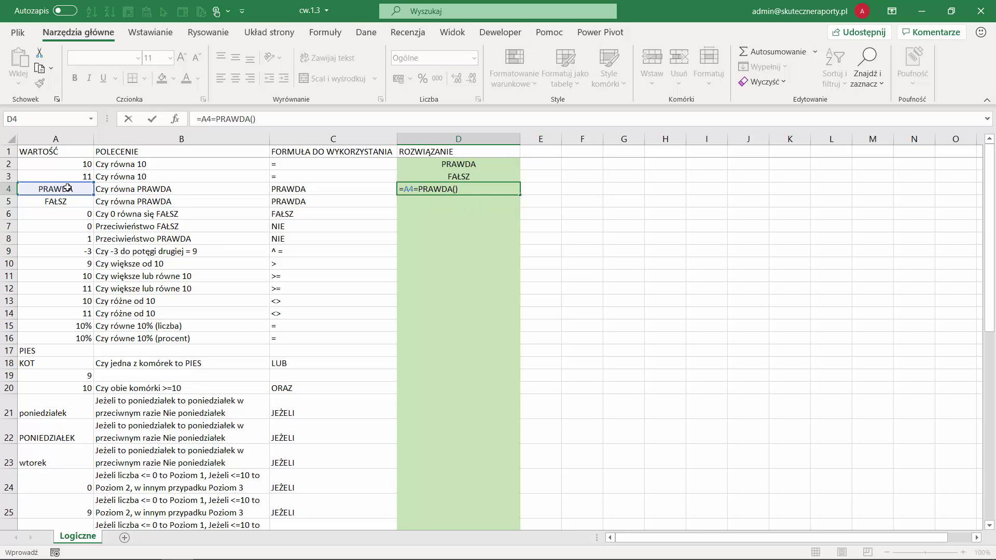
left_click(273, 118)
key("ctrl+Return")
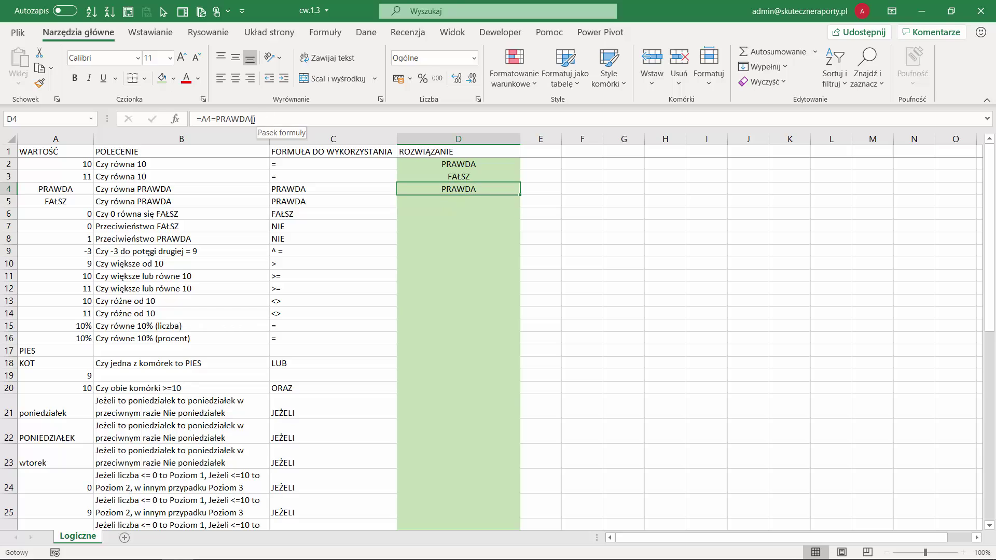
left_click(253, 119)
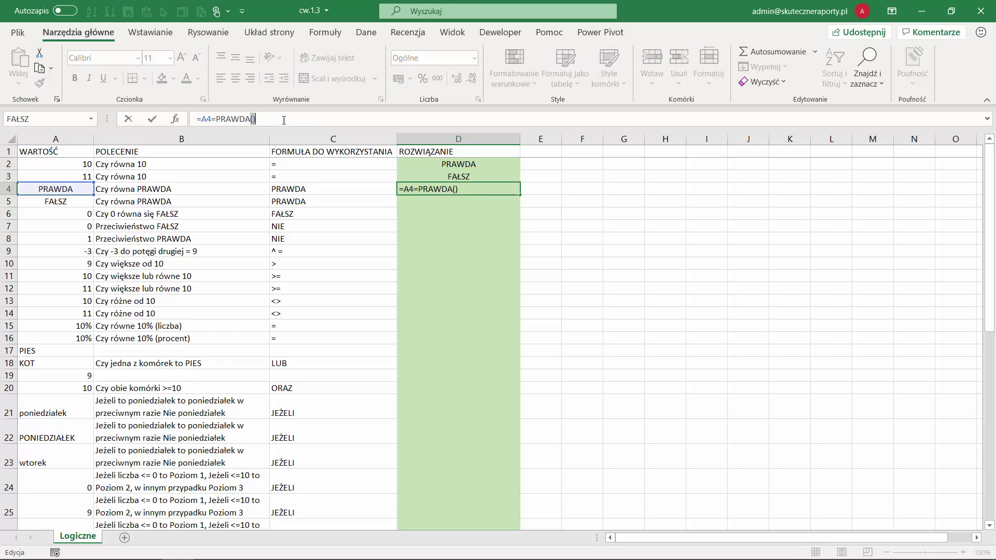
key("BackSpace")
key("BackSpace")
key("Return")
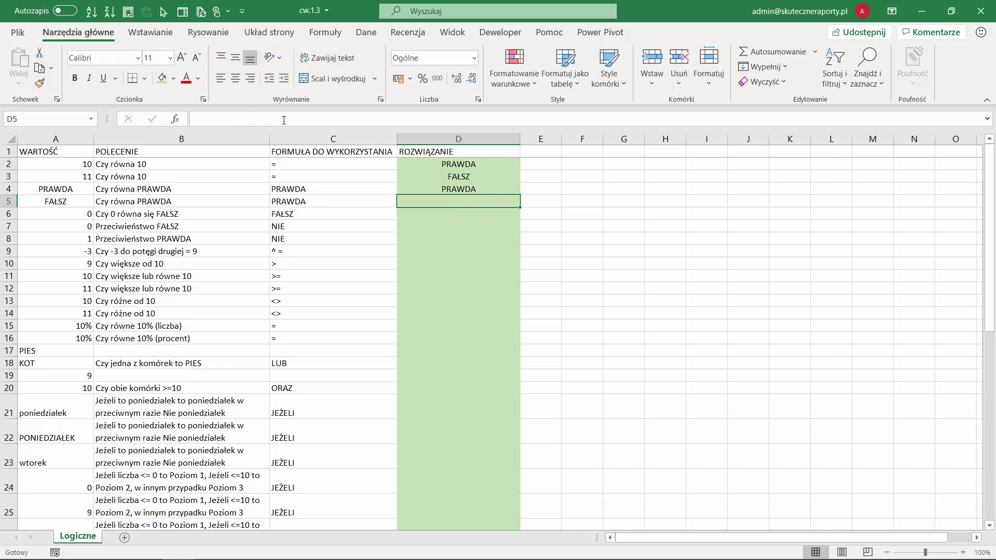
key("Up")
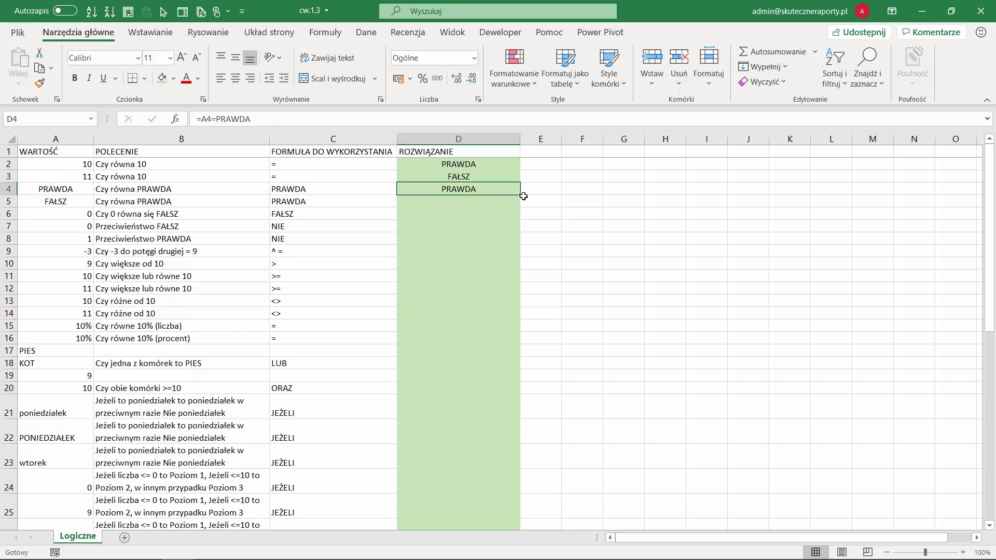
left_click_drag(520, 195, 518, 206)
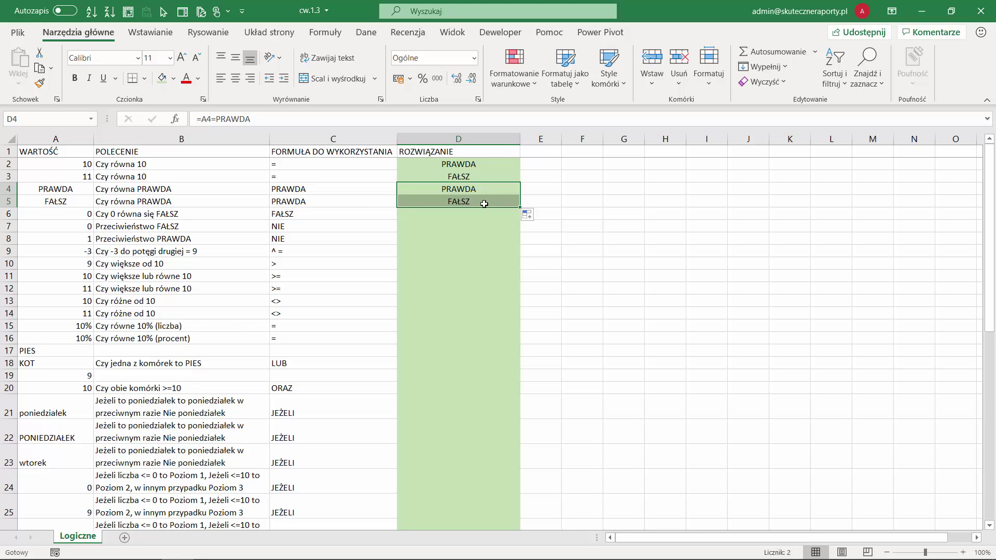
left_click(480, 213)
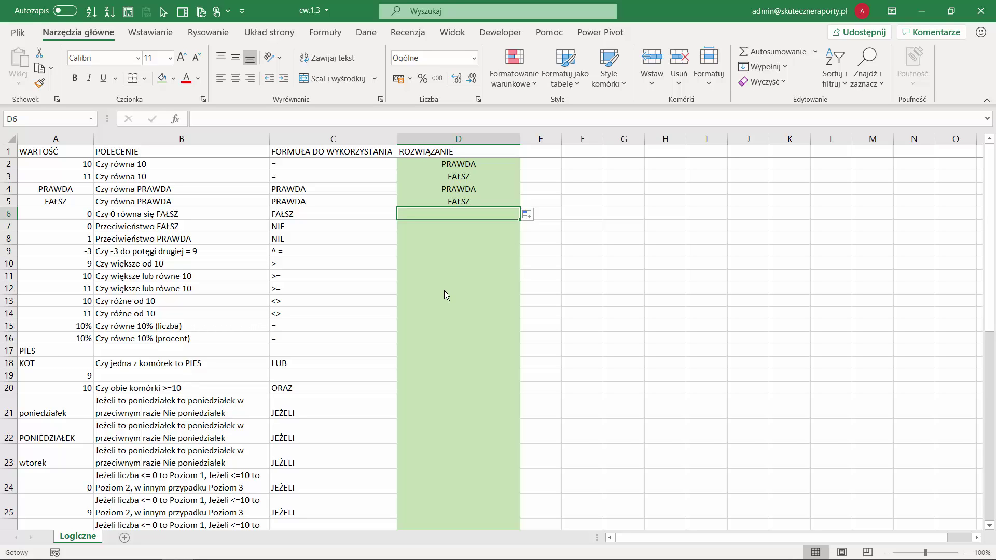
- Undo to restore row 6 and enter =A6+PRAWDA in D6
key("ctrl+z")
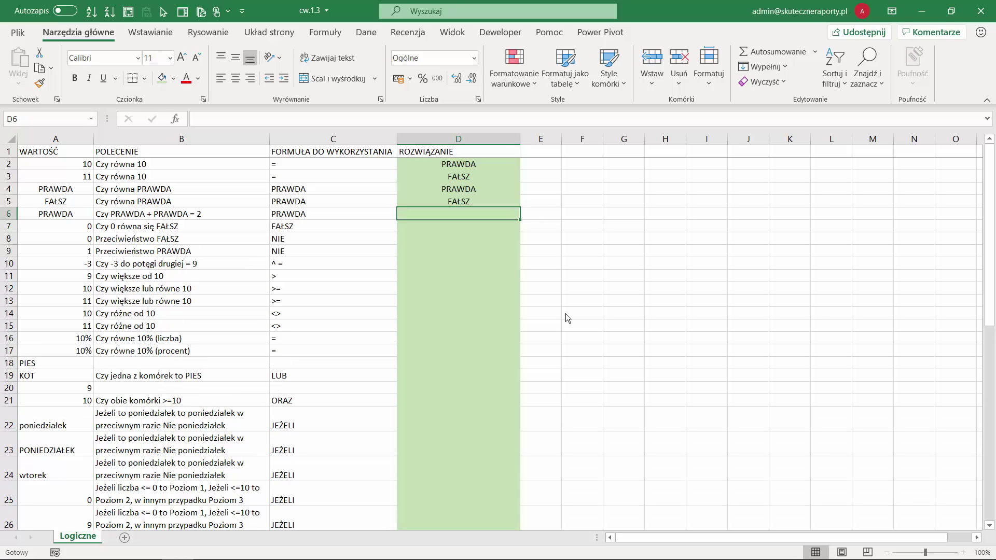
type("=")
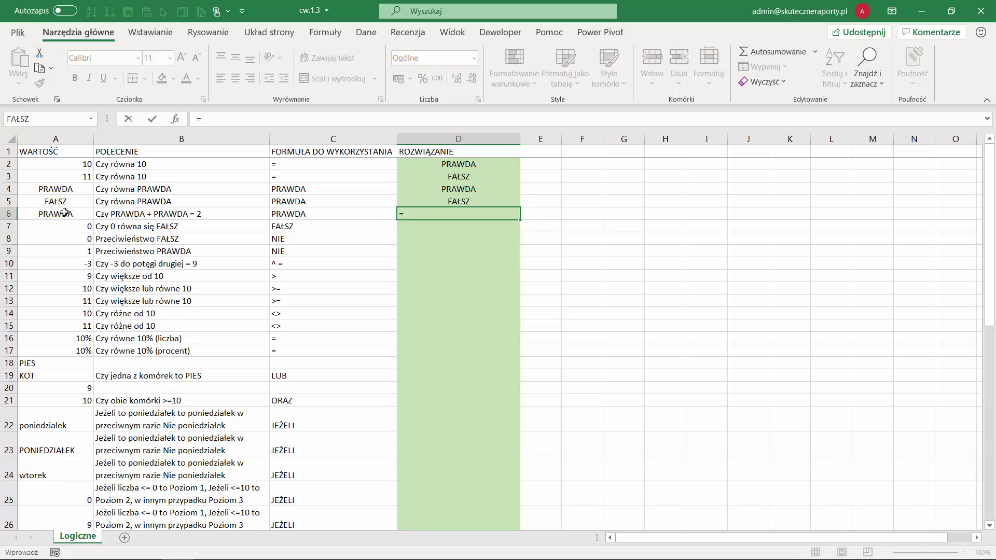
left_click(61, 215)
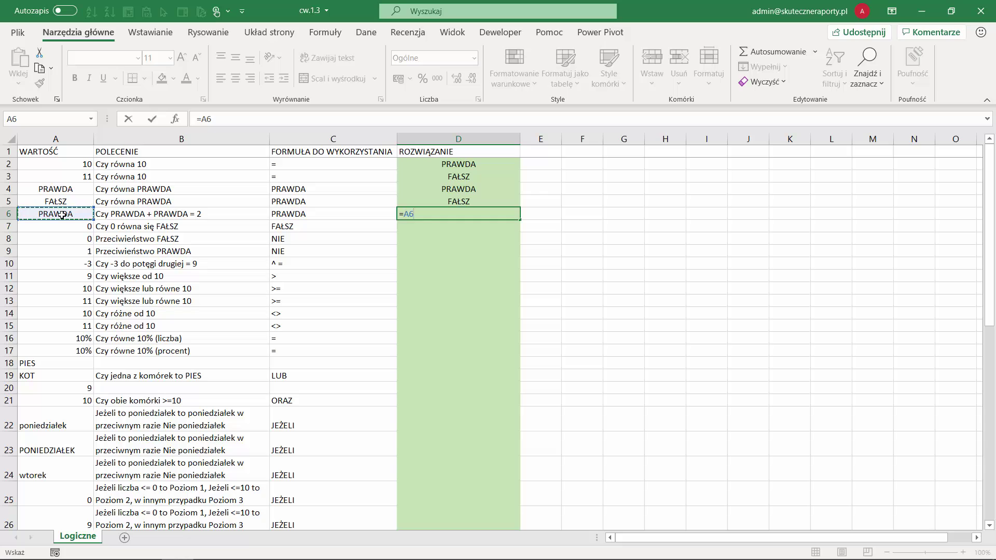
type("+PRA")
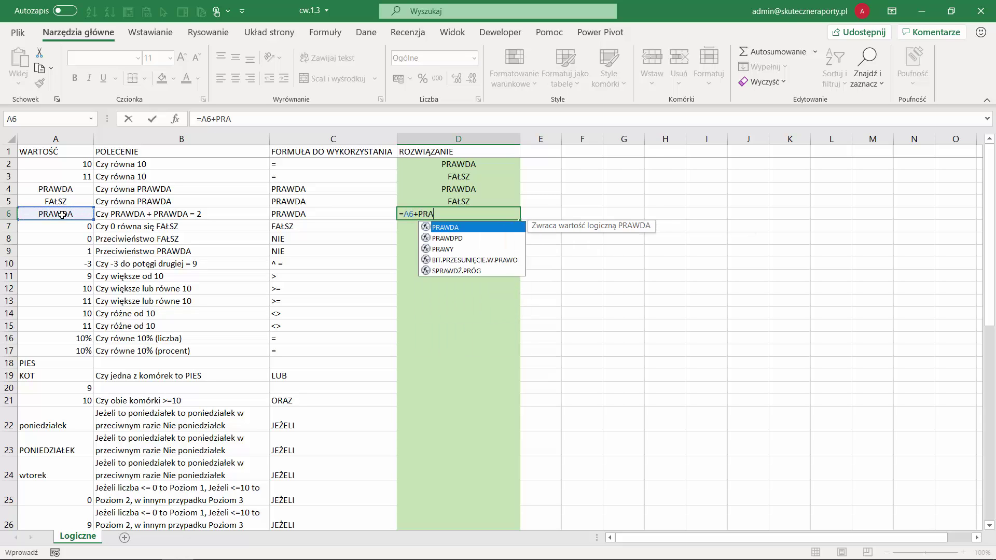
type("DA")
key("BackSpace")
key("Delete")
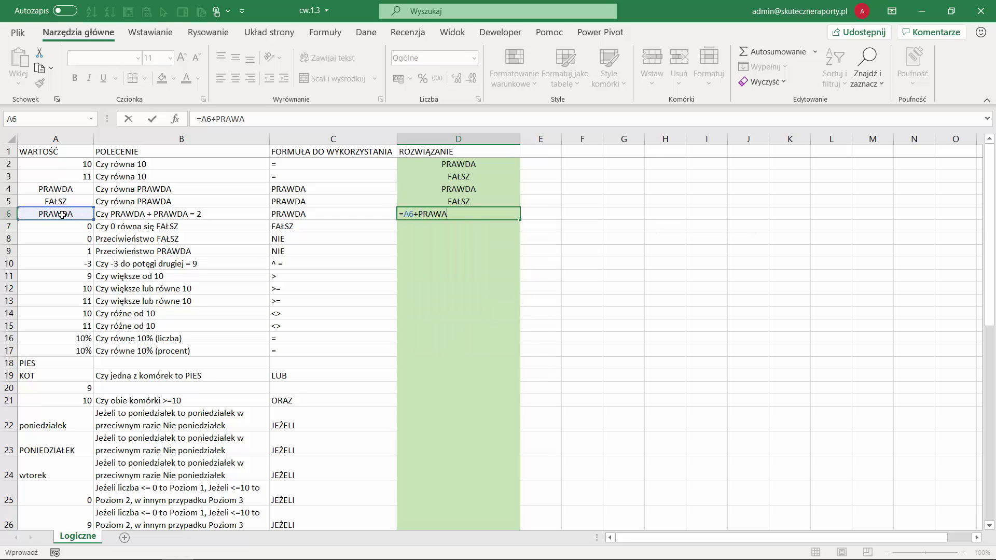
type("WDA")
key("Return")
key("Left")
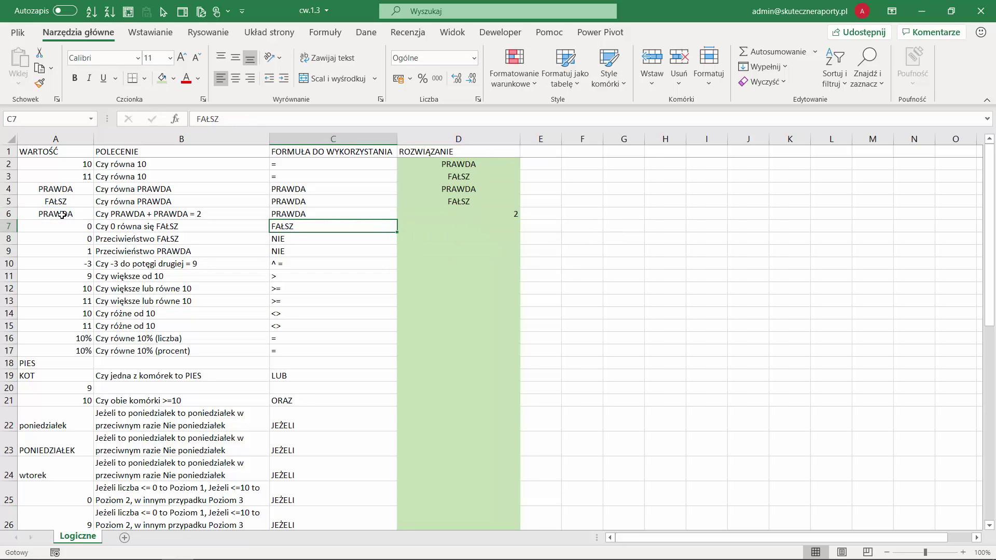
key("Up")
key("Right")
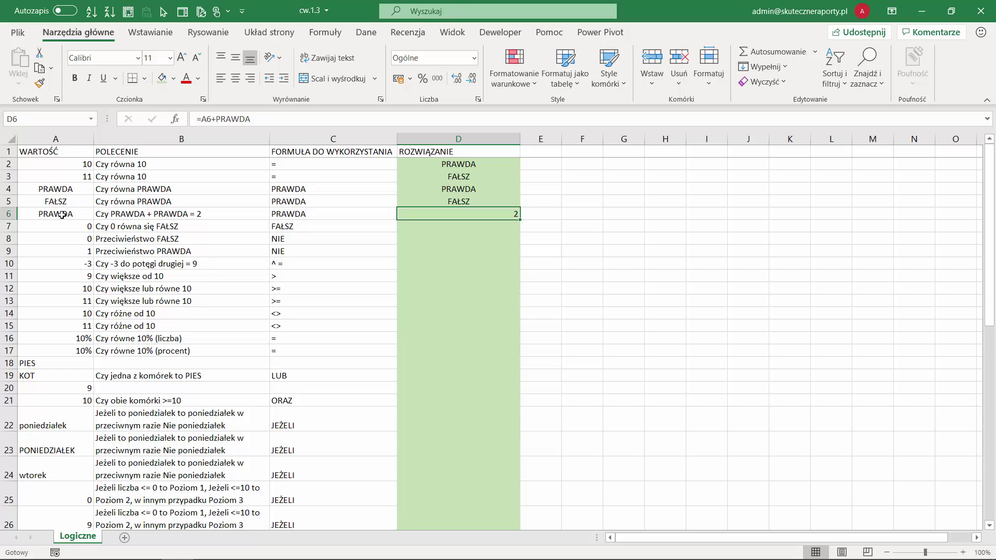
- Extend the D6 formula to =A6+PRAWDA=2 so it returns PRAWDA
left_click(279, 120)
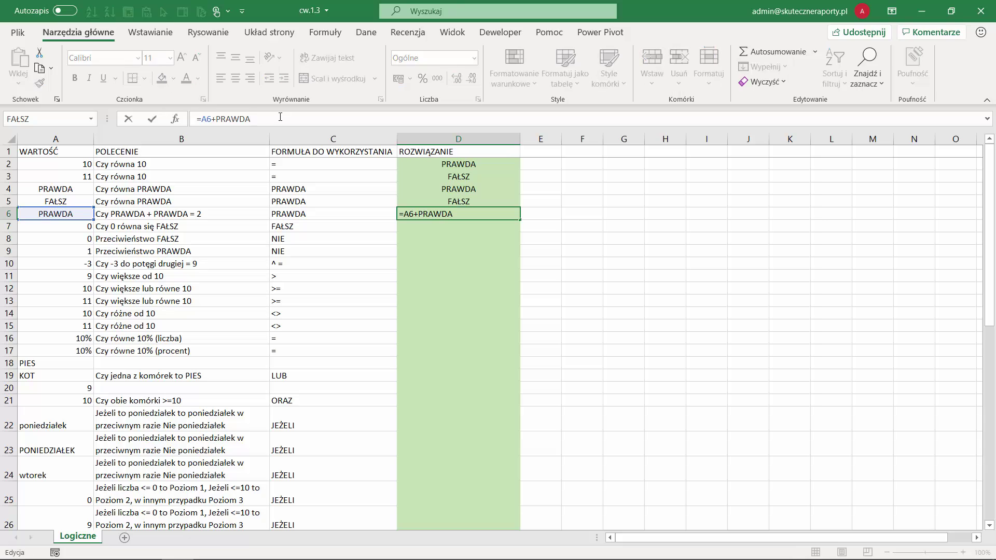
type("=2")
key("ctrl+Return")
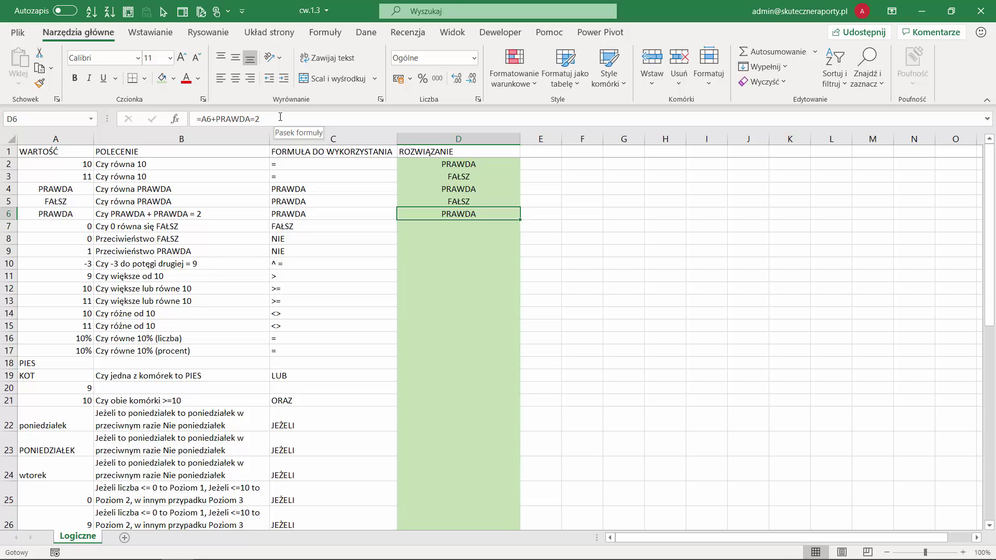
key("Down")
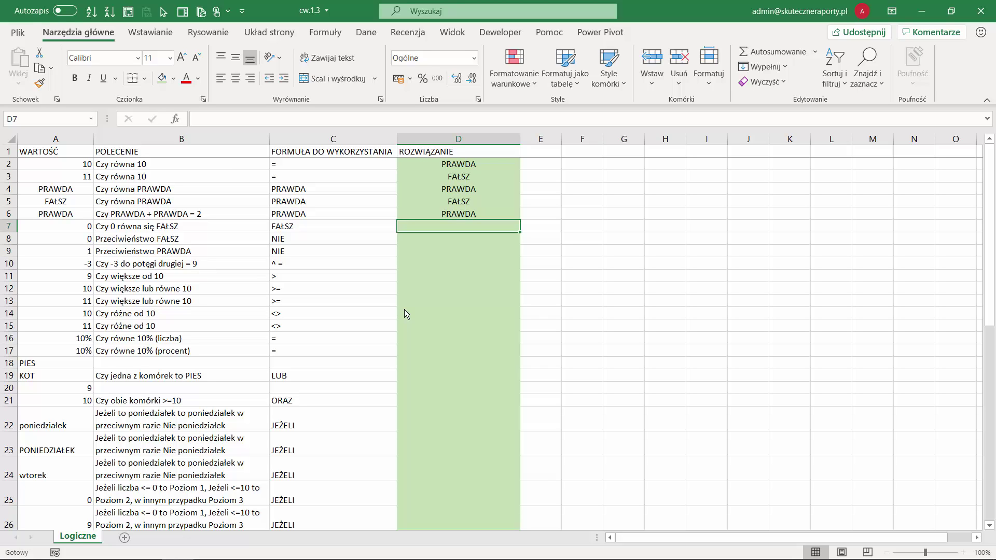
- Enter =A7=FAŁSZ in D7, comparing the 0 with FAŁSZ and returning FAŁSZ
type("=")
left_click(81, 228)
type("=")
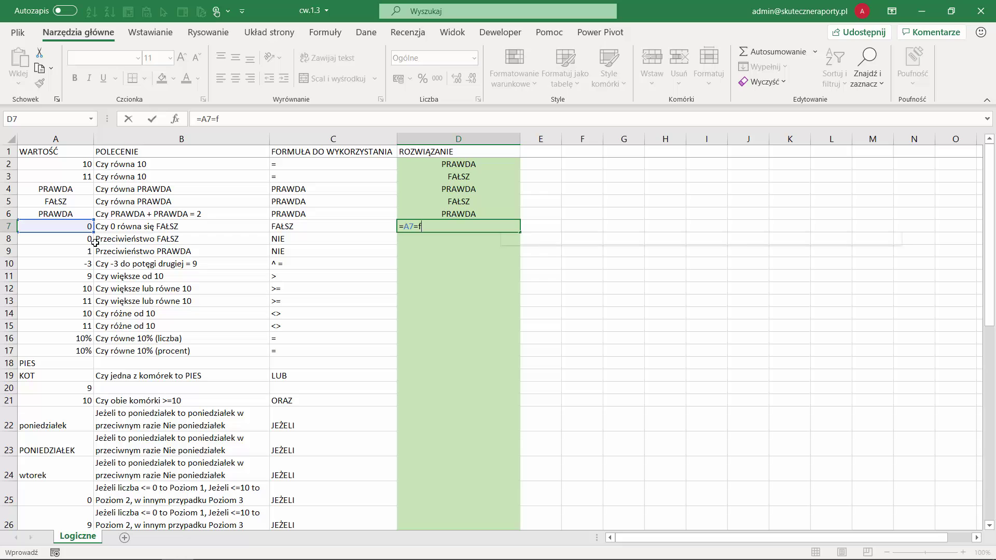
type("fa")
key("BackSpace")
key("BackSpace")
type("FA")
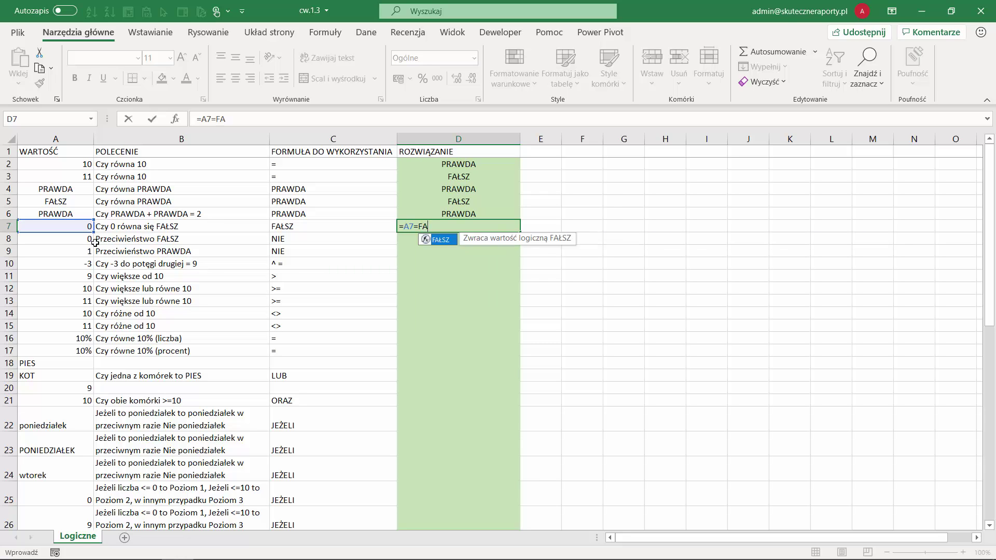
type("ŁSZ")
key("Return")
key("Up")
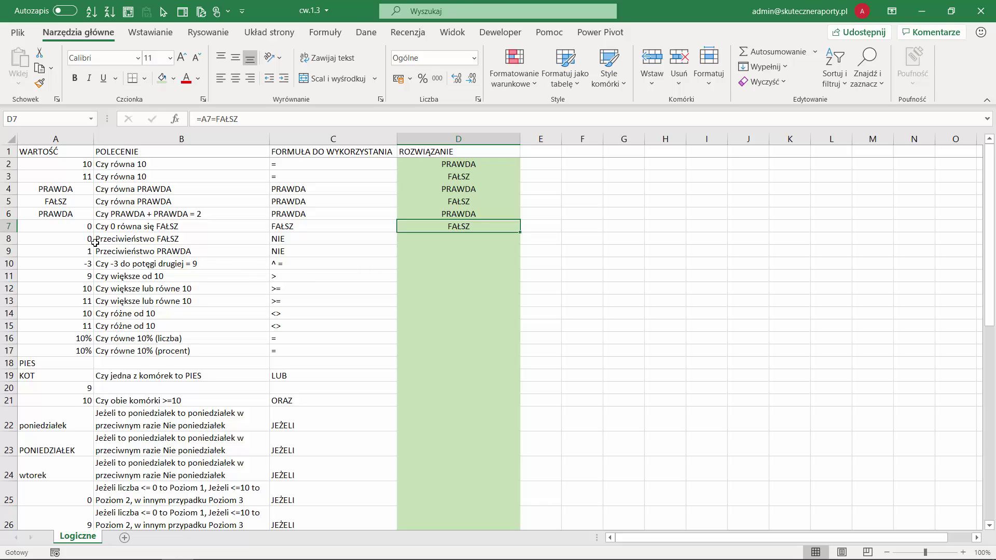
left_click(460, 241)
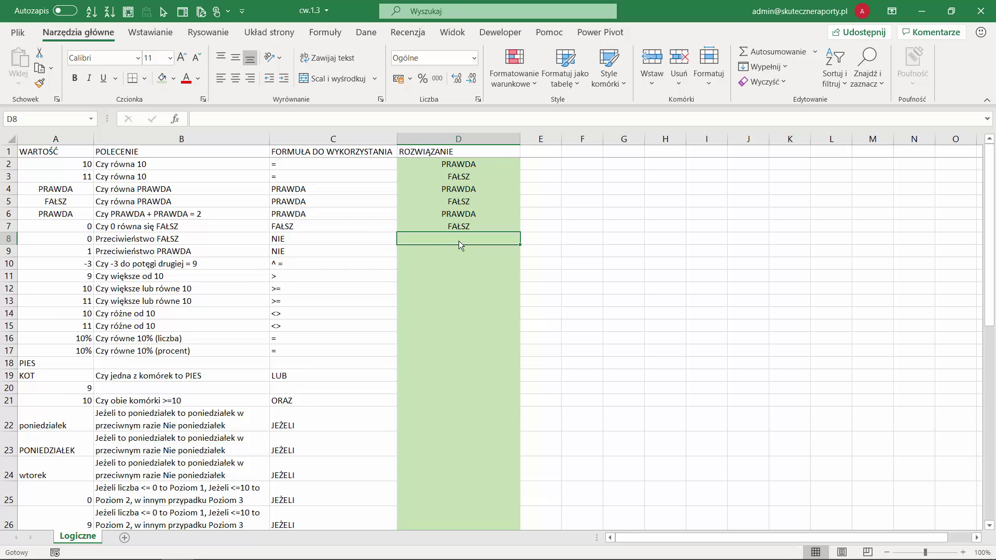
- Enter =NIE(A8) in D8, returning PRAWDA
type("=NIE")
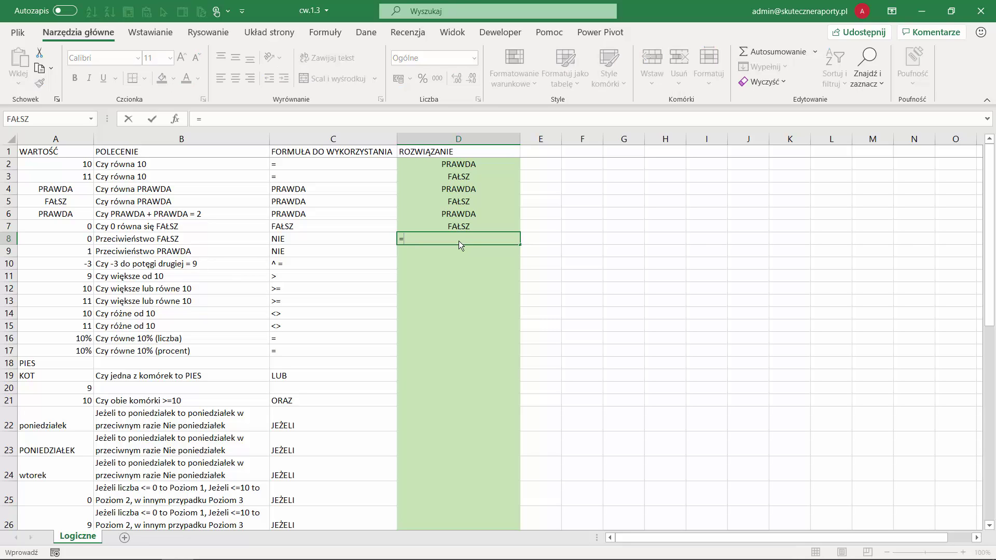
key("Tab")
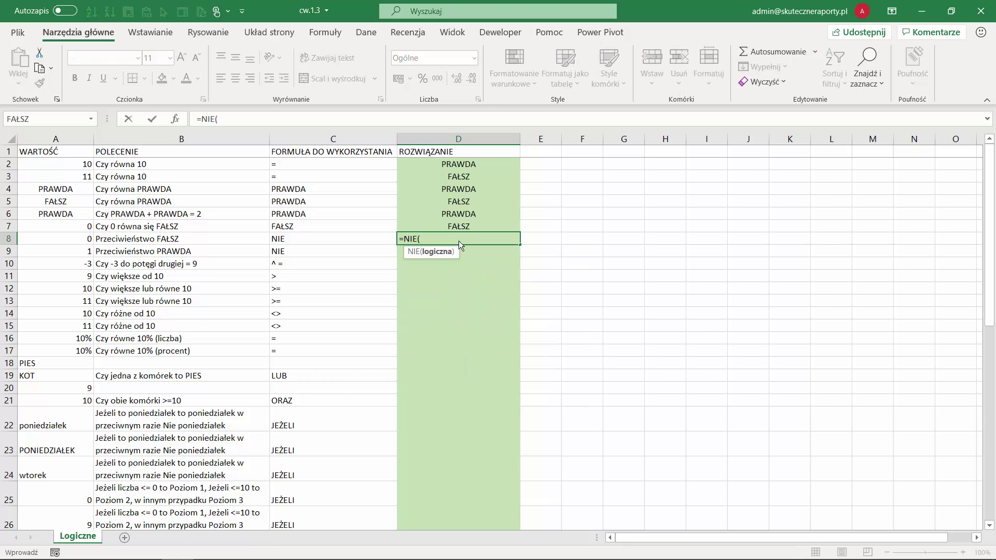
left_click(76, 240)
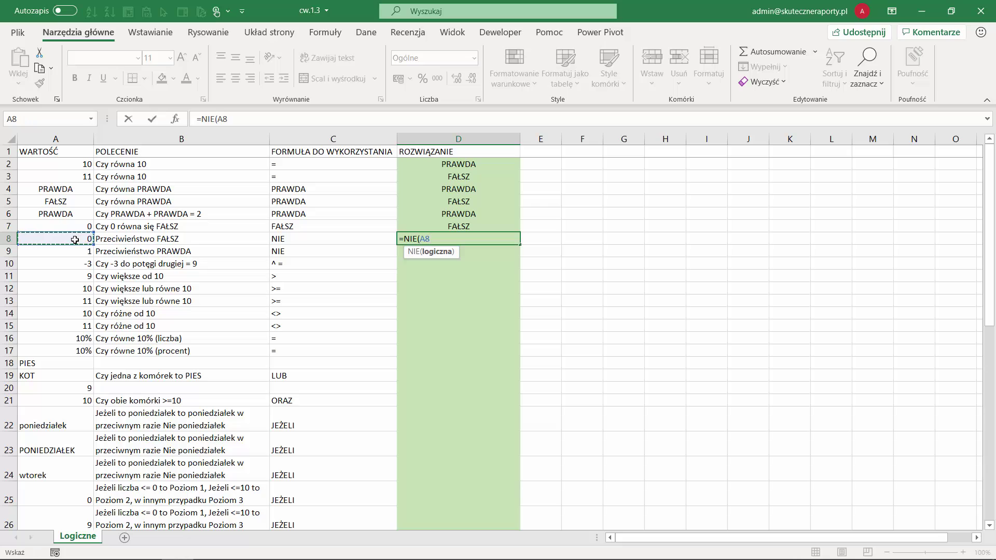
key("ctrl+Return")
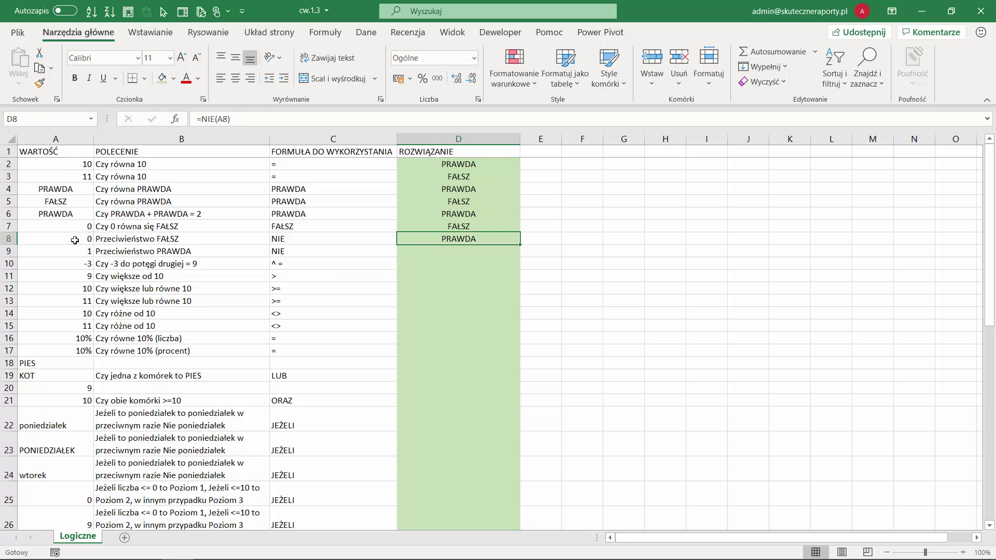
key("Down")
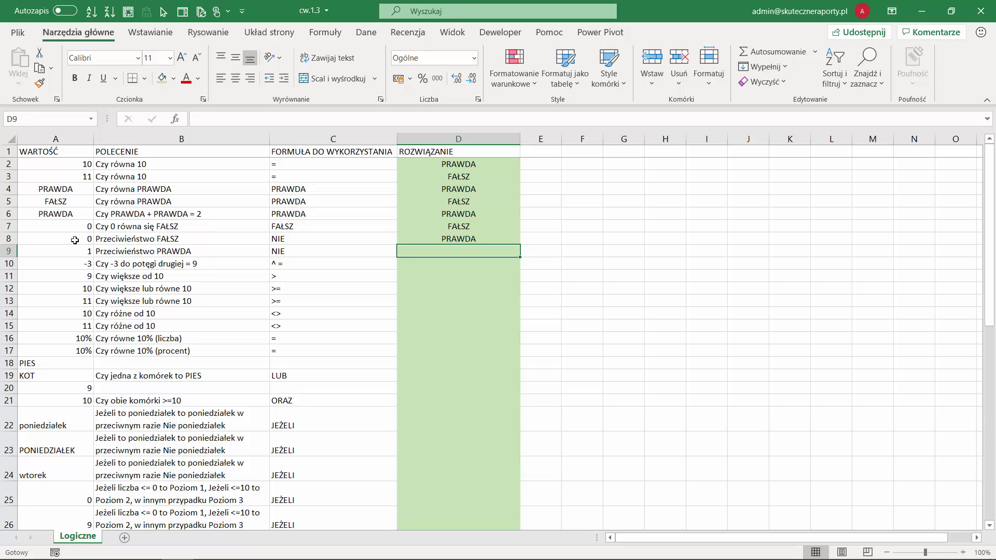
- Copy the NIE formula down to D9, which returns FAŁSZ for the 1 in A9
left_click(476, 239)
left_click_drag(520, 244, 513, 253)
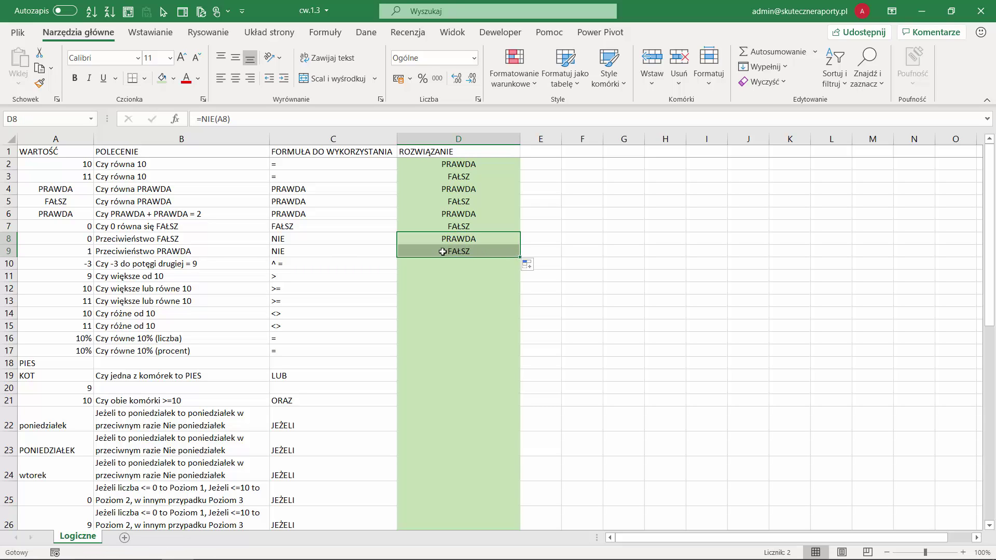
left_click(83, 251)
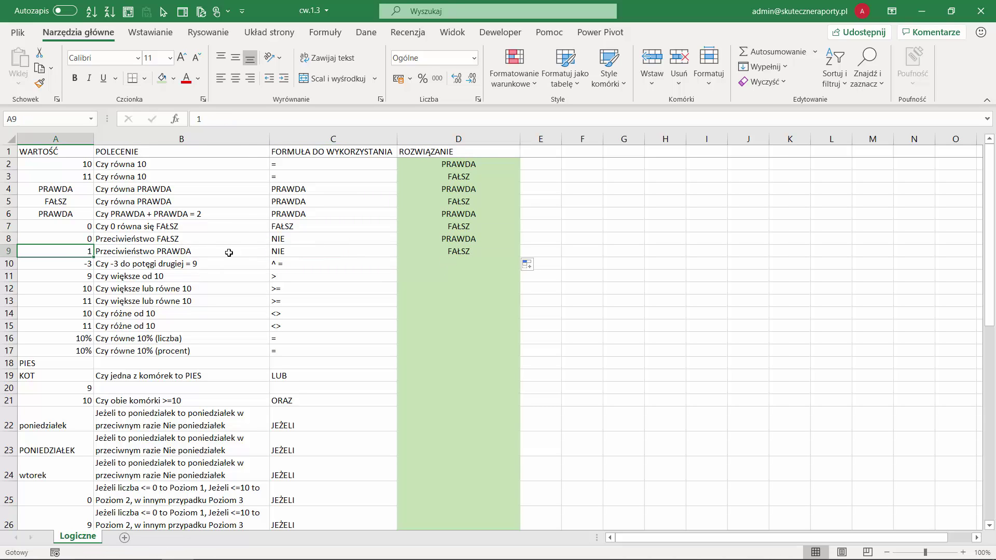
left_click(446, 252)
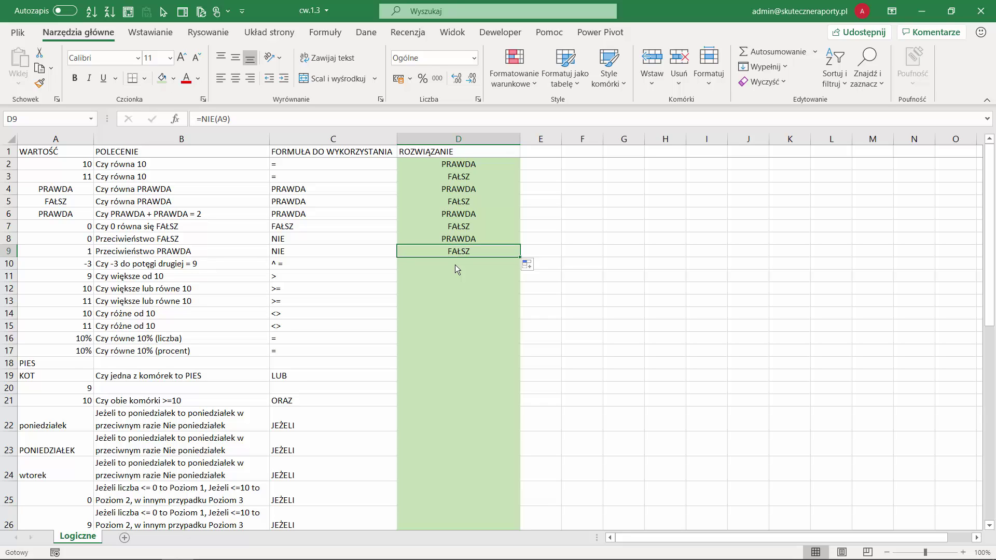
left_click(456, 266)
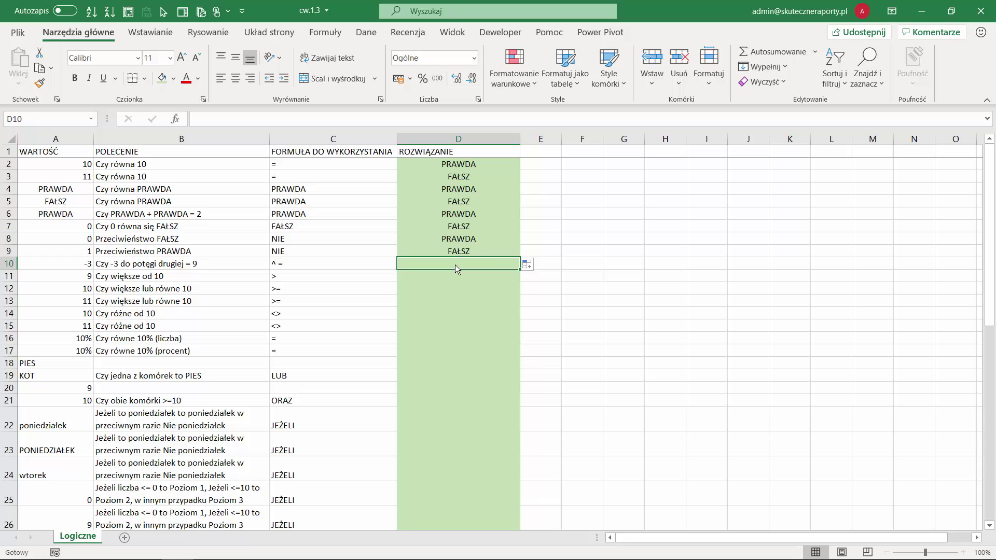
- Enter =A10^2 in D10 to square the -3 in A10
key("shift+6")
type("=")
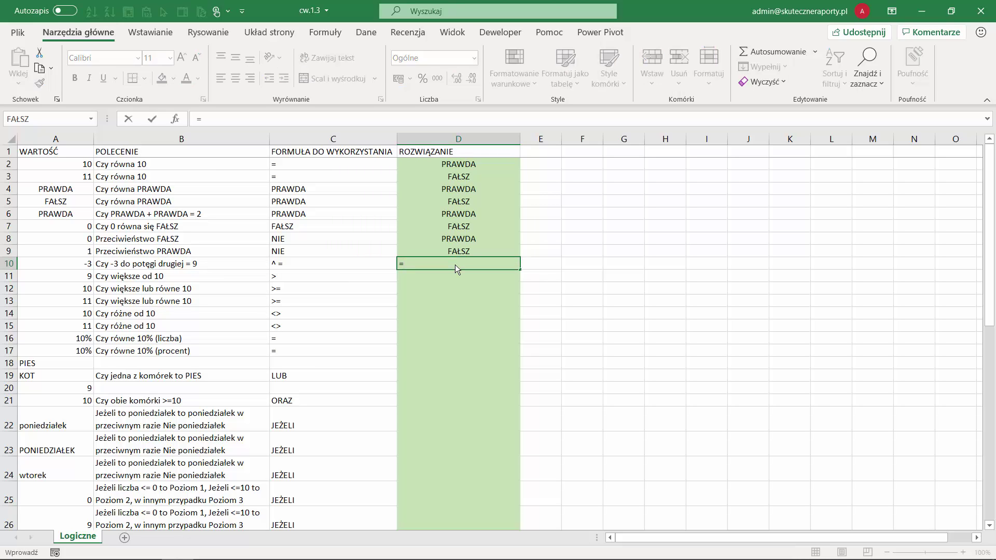
left_click(73, 260)
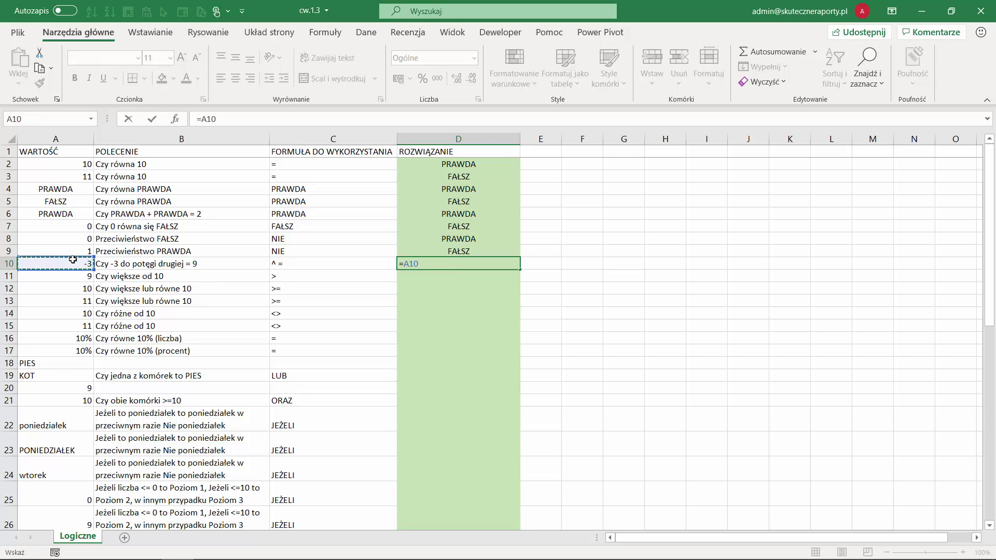
type("^")
type("2")
key("ctrl+Return")
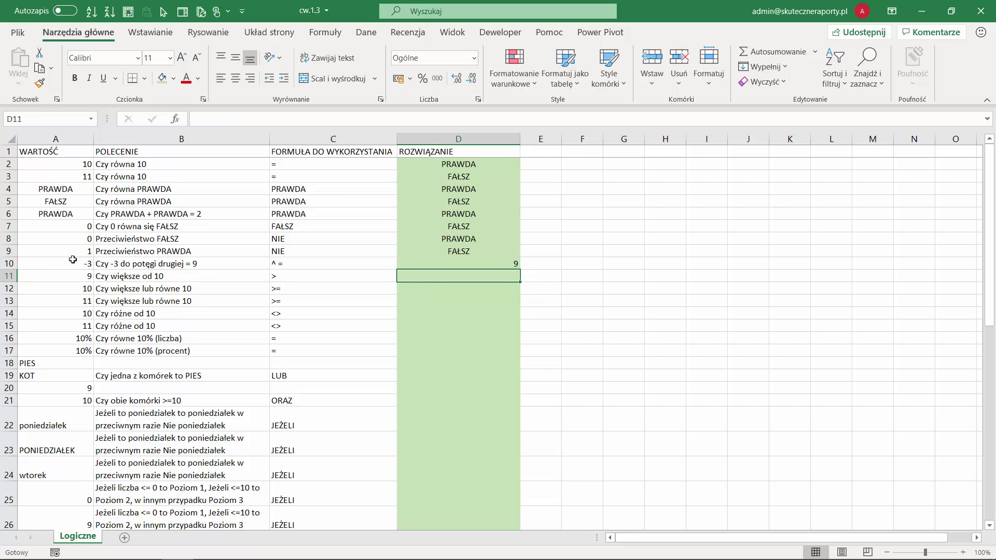
- Extend the D10 formula to =A10^2=9 so it returns PRAWDA
left_click(239, 111)
type("=9")
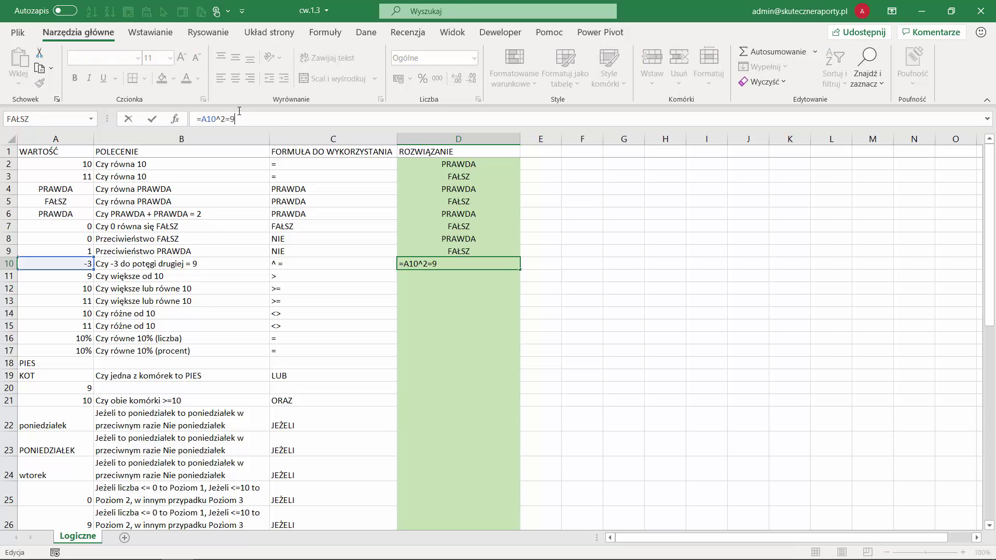
key("Return")
key("Up")
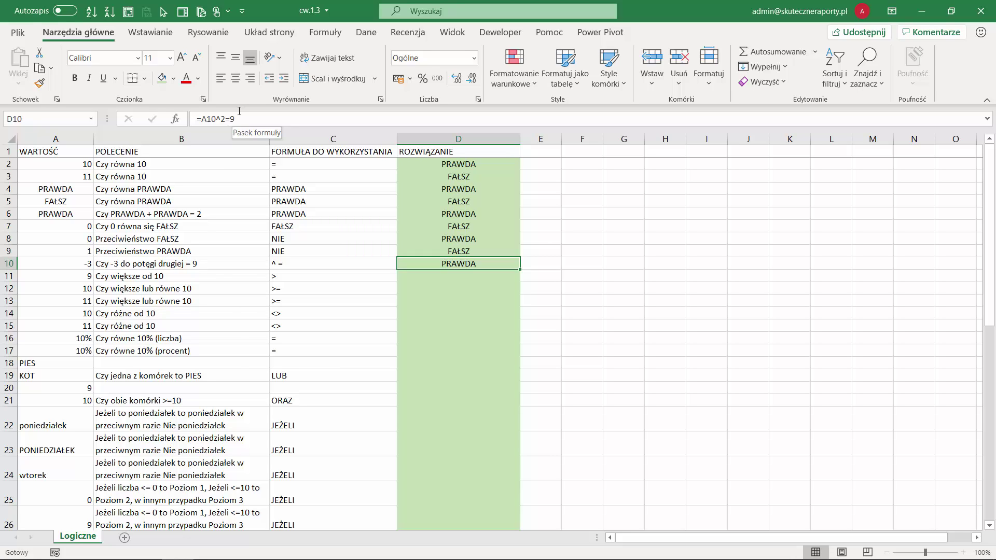
key("Right")
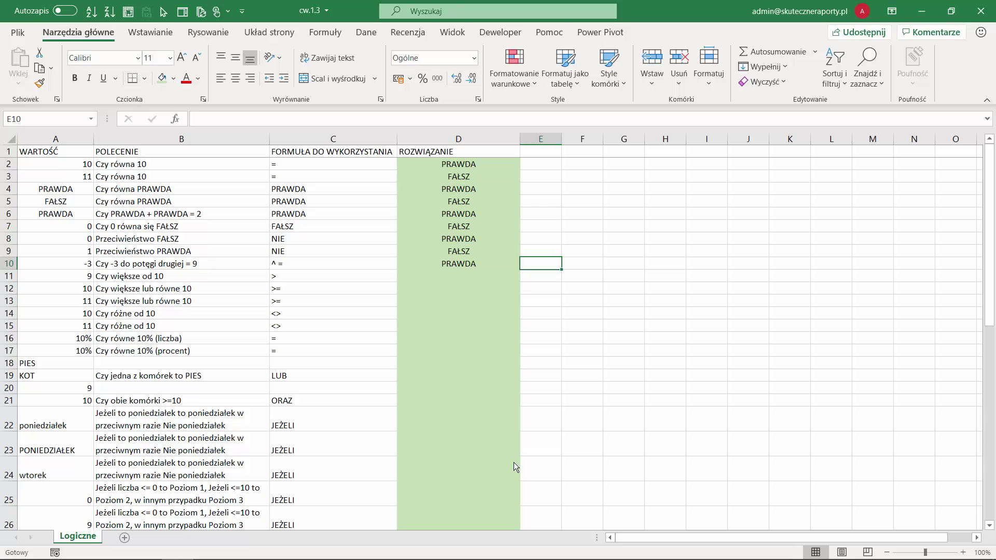
- Enter =(-3)^2 in F10, showing 9
key("Right")
type("-3")
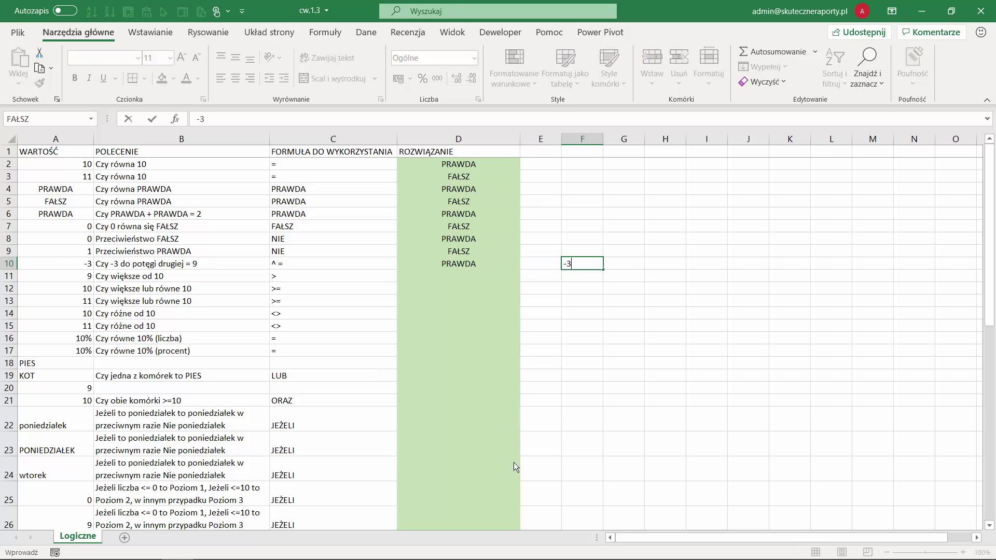
key("BackSpace")
key("BackSpace")
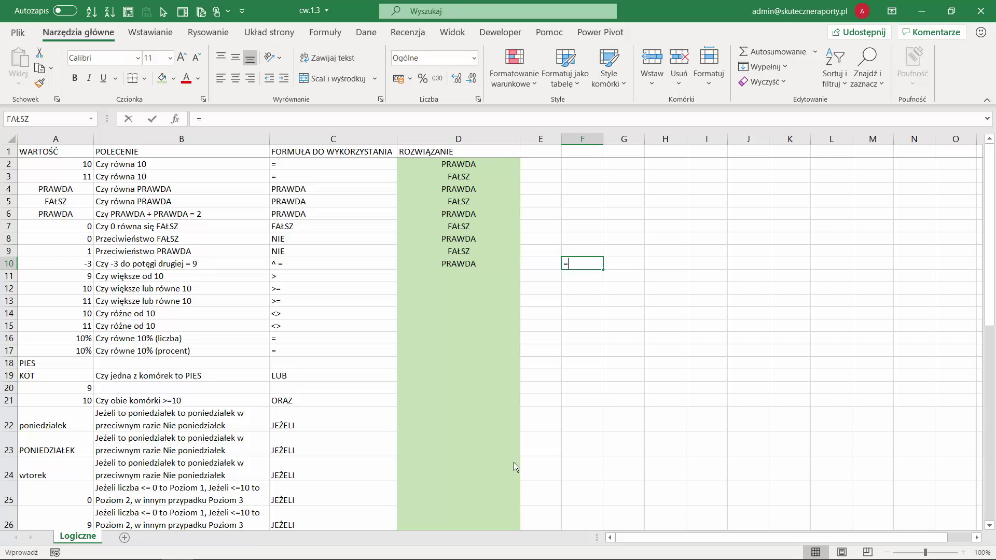
type("=-3")
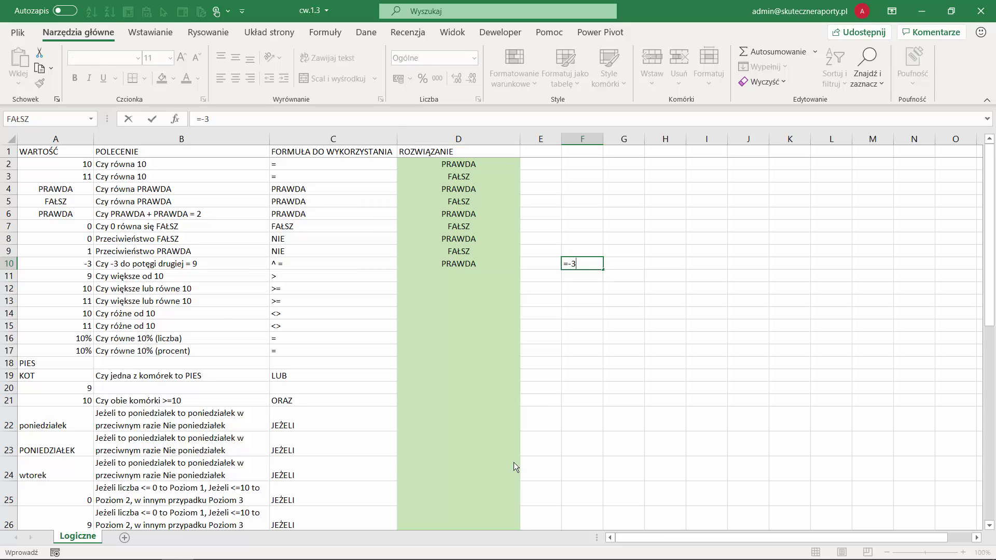
type("^2")
left_click(200, 118)
type("(-3")
type(")")
key("ctrl+Return")
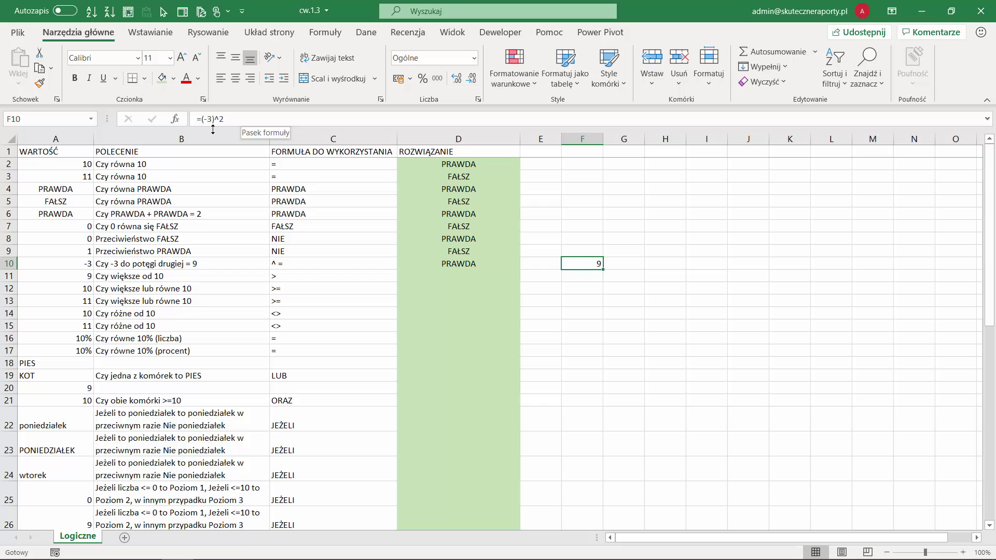
- Enter =-(3^2) in G10, showing -9 to contrast operator precedence
left_click(626, 263)
type("=")
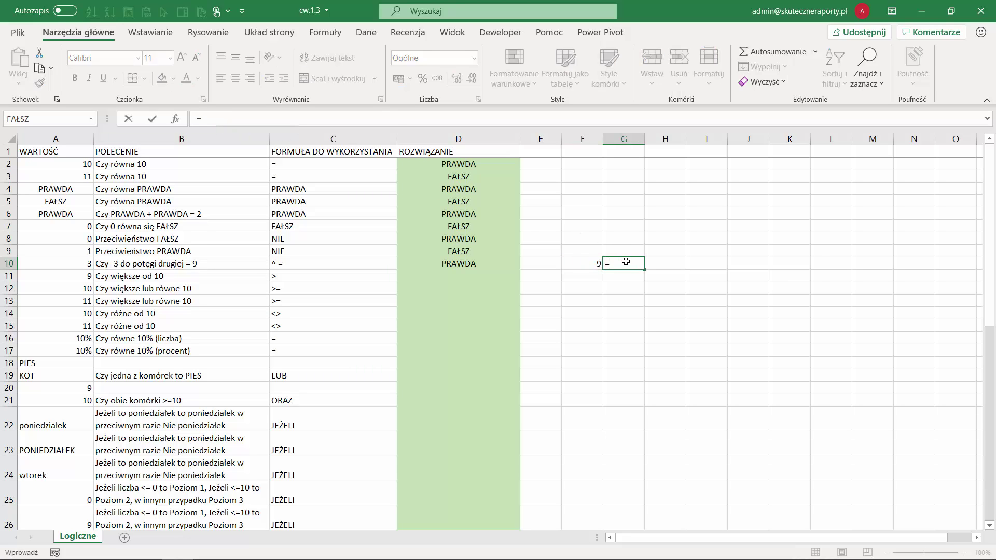
type("-(")
type("3")
type("^2")
type(")")
key("Return")
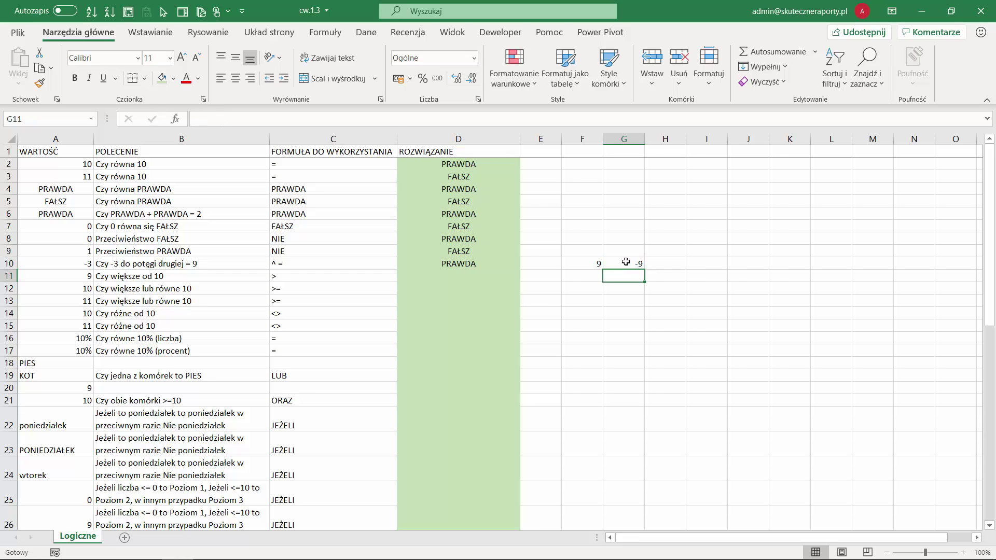
left_click(626, 262)
key("Left")
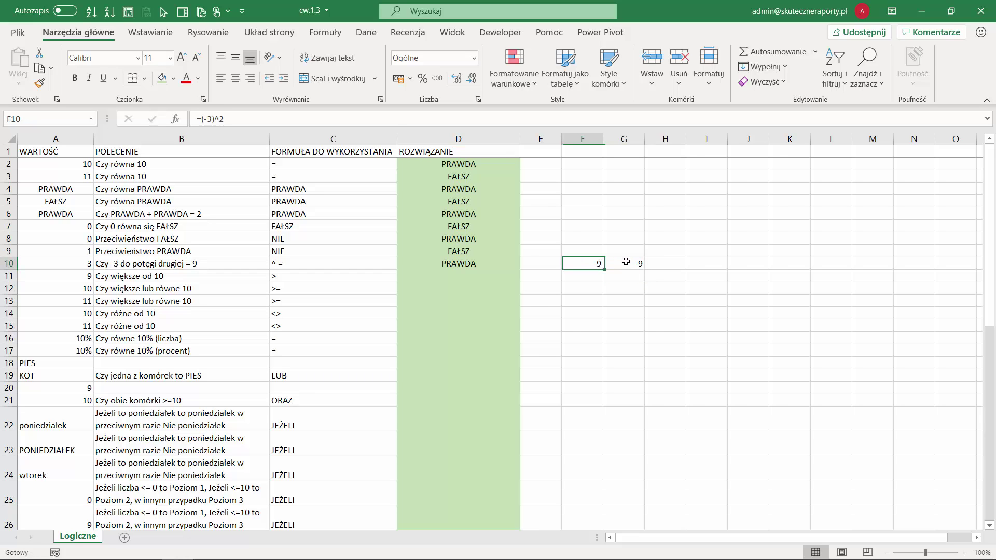
key("Left")
key("Left")
key("Down")
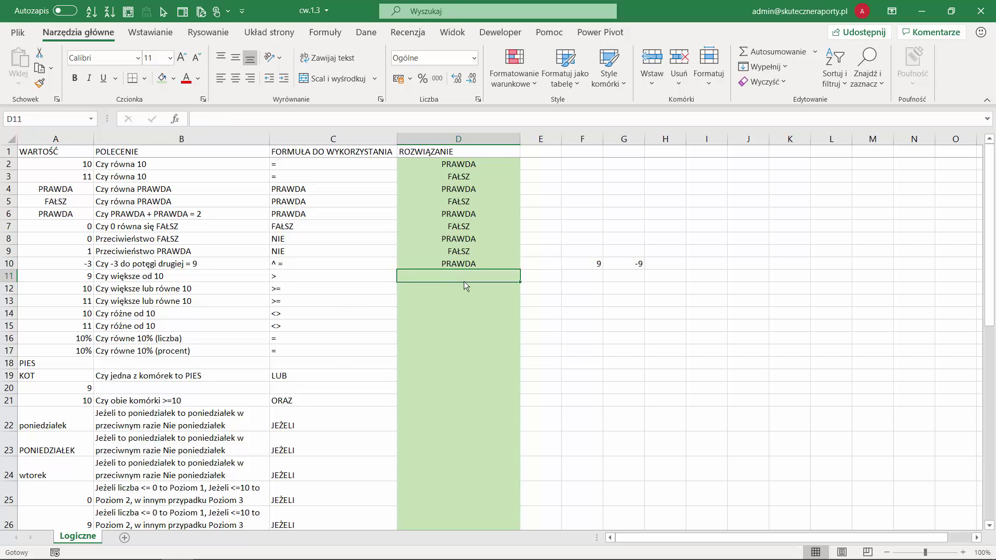
- Enter =A11>10 in D11, returning FAŁSZ
type("=")
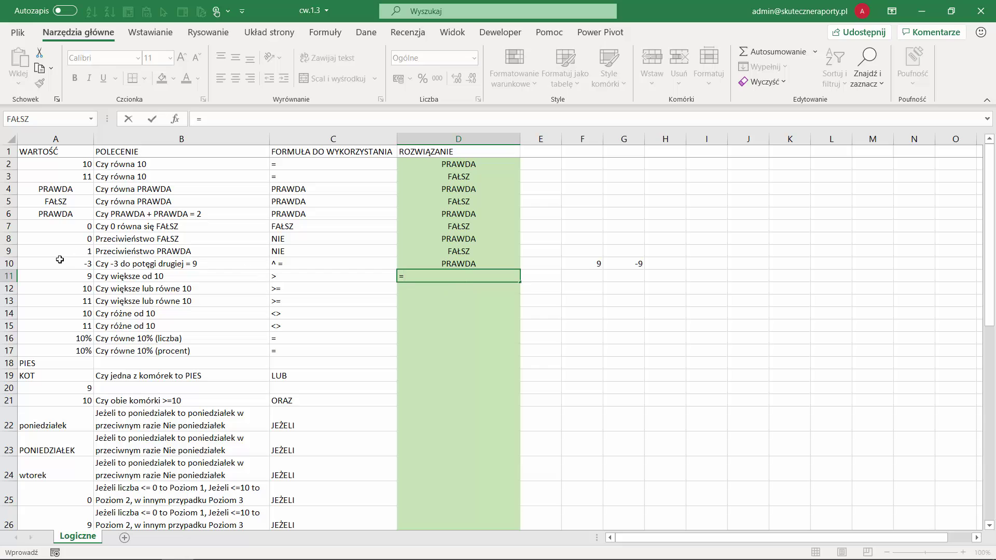
left_click(72, 273)
type(">")
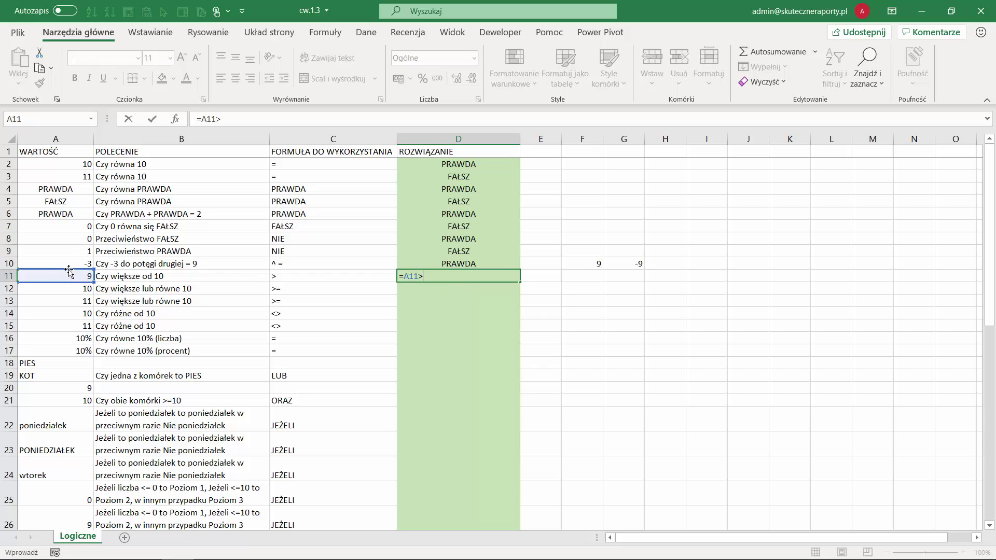
type("10")
key("Return")
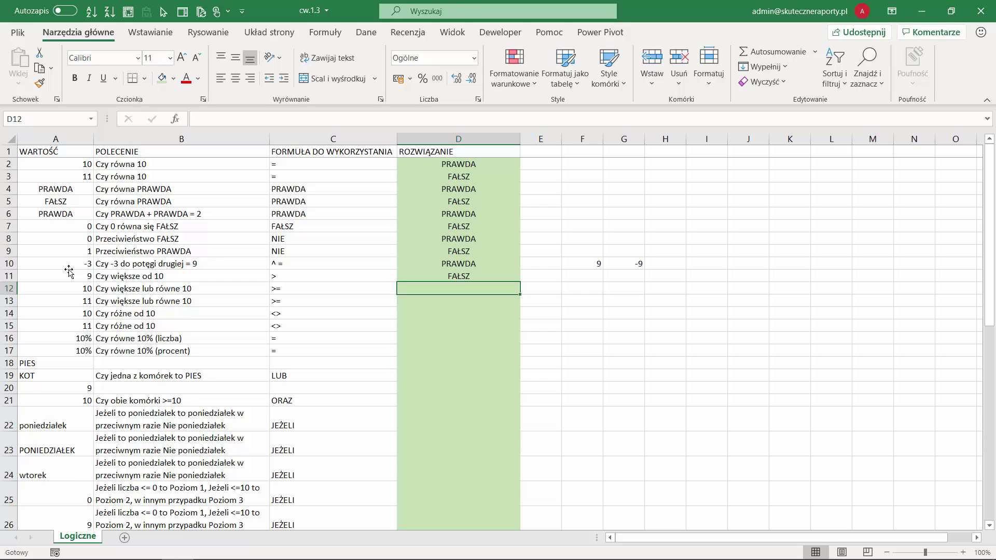
- Enter =A12>=10 in D12 and fill it down to D13, both returning PRAWDA
type("=")
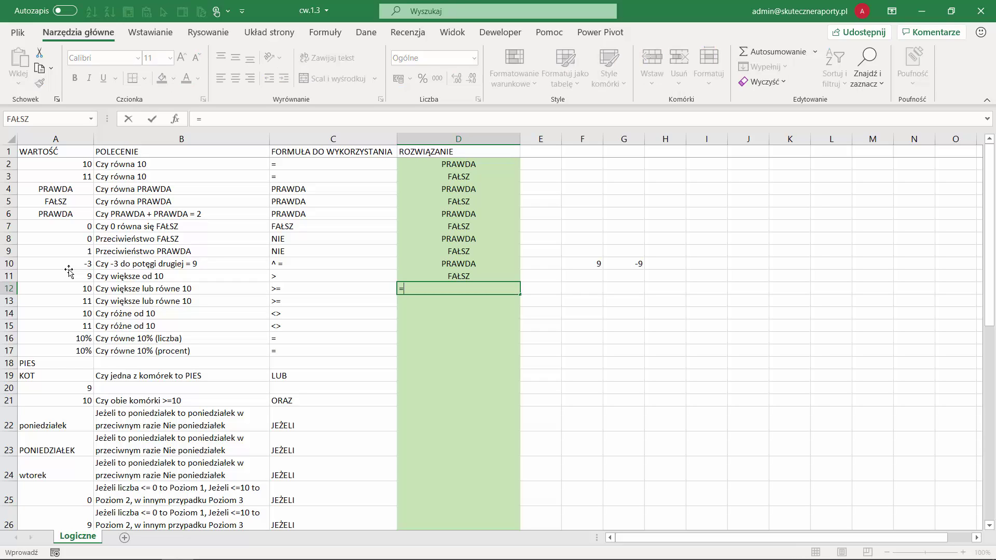
left_click(76, 290)
type(">")
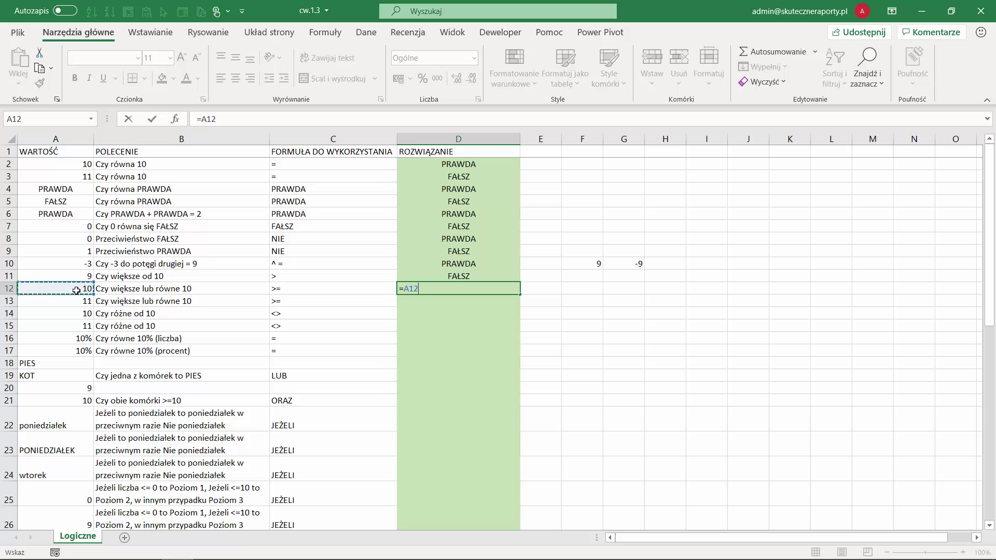
type("=10")
key("BackSpace")
key("BackSpace")
type("10")
key("Return")
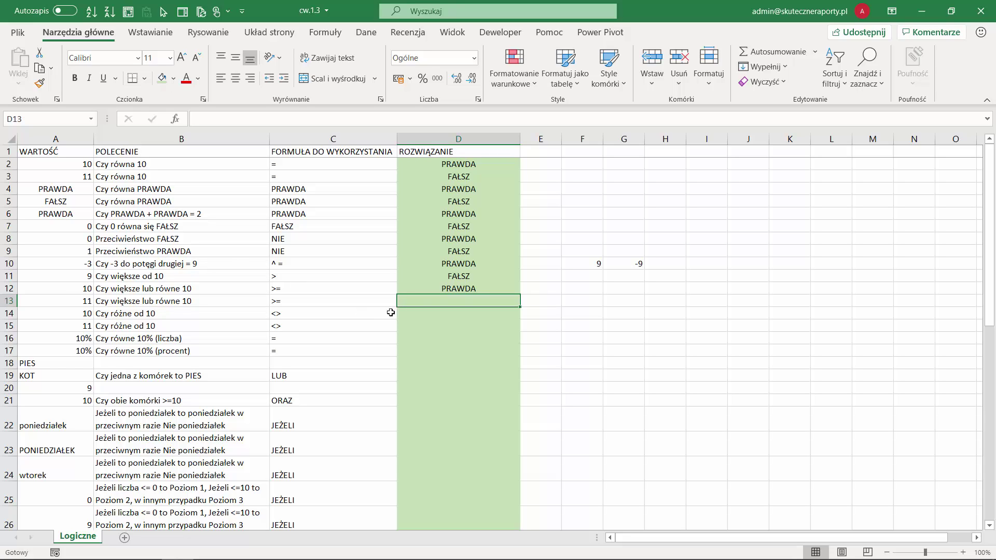
left_click(505, 291)
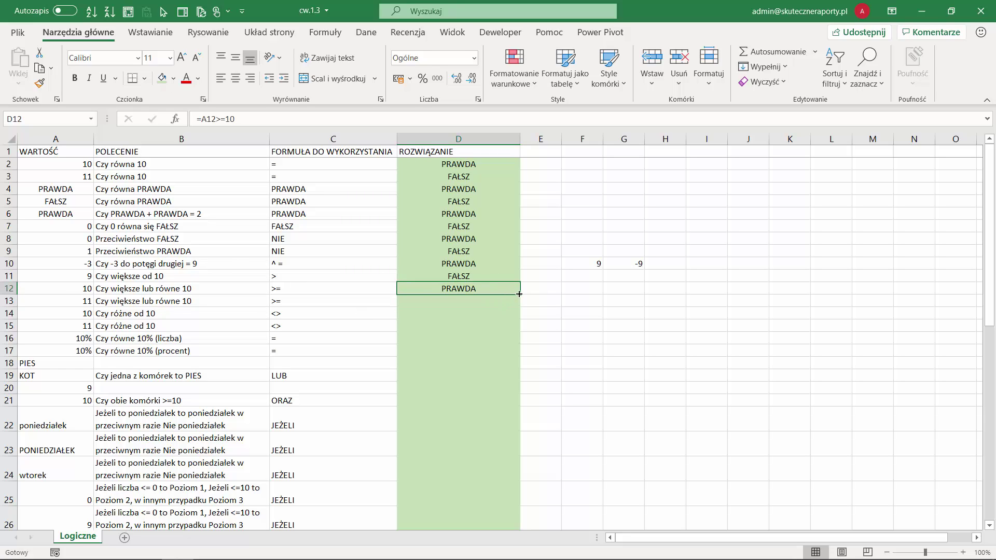
left_click_drag(520, 294, 516, 304)
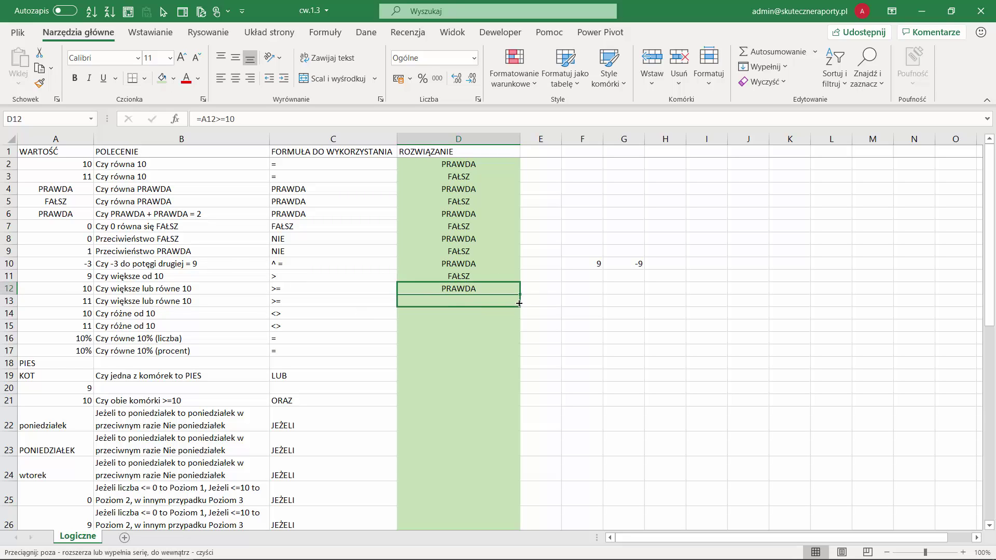
left_click(446, 313)
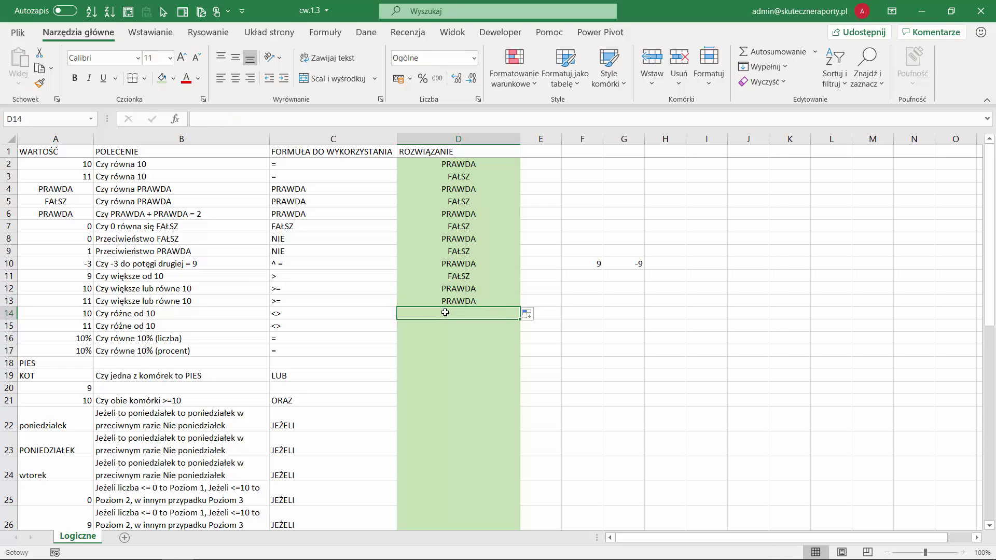
- Enter =A14<>10 in D14, which returns FAŁSZ
type("=")
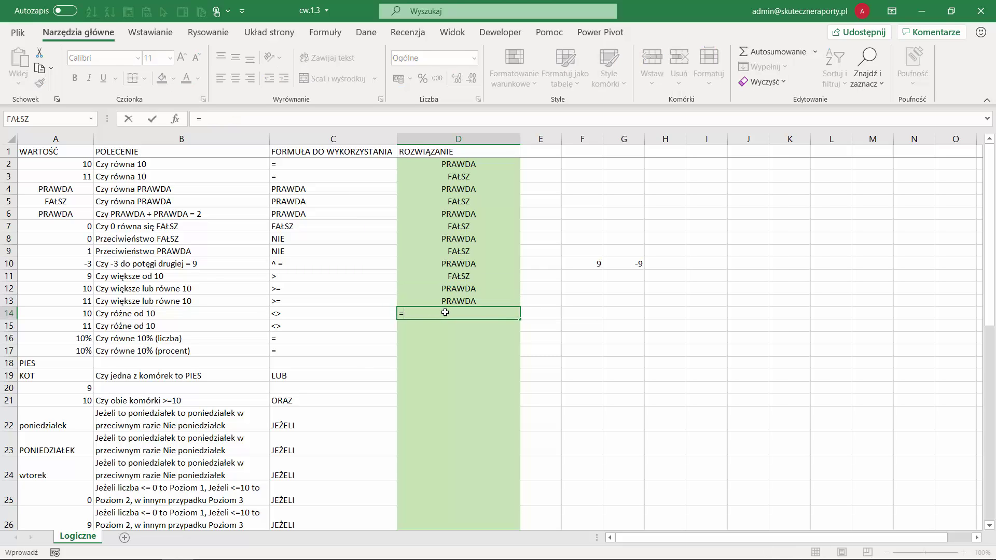
left_click(83, 314)
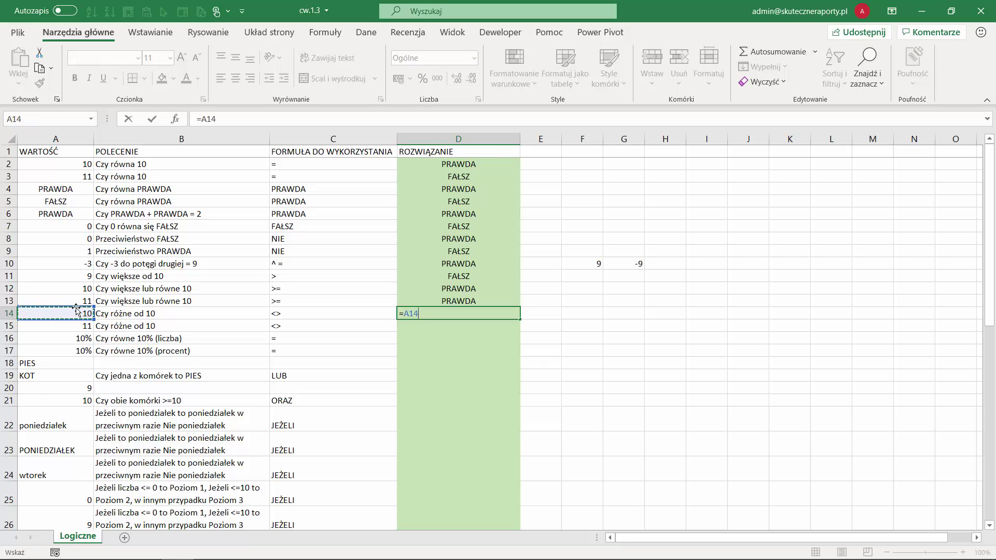
type("<>")
type("10")
key("Return")
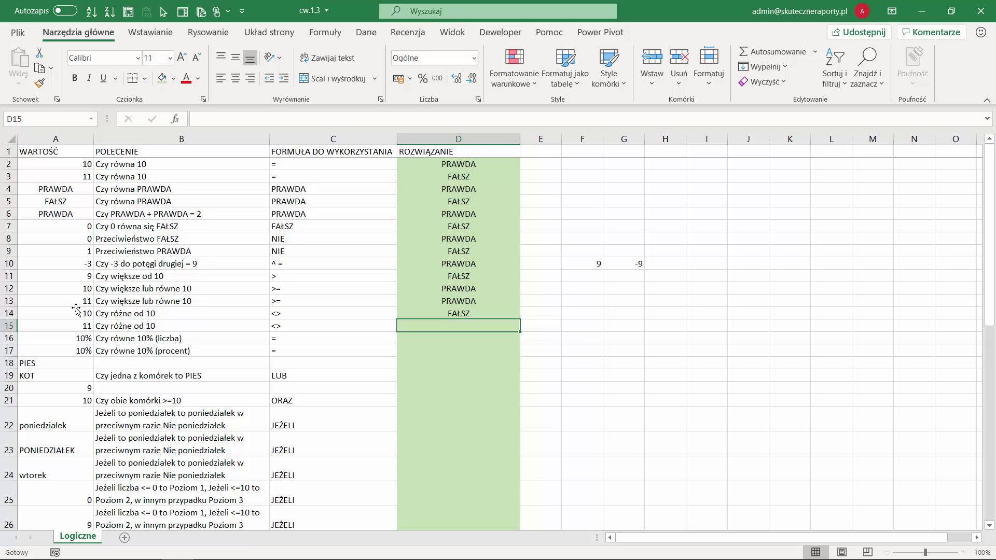
- Copy the D14 formula down to D15, where it gives PRAWDA
left_click(408, 312)
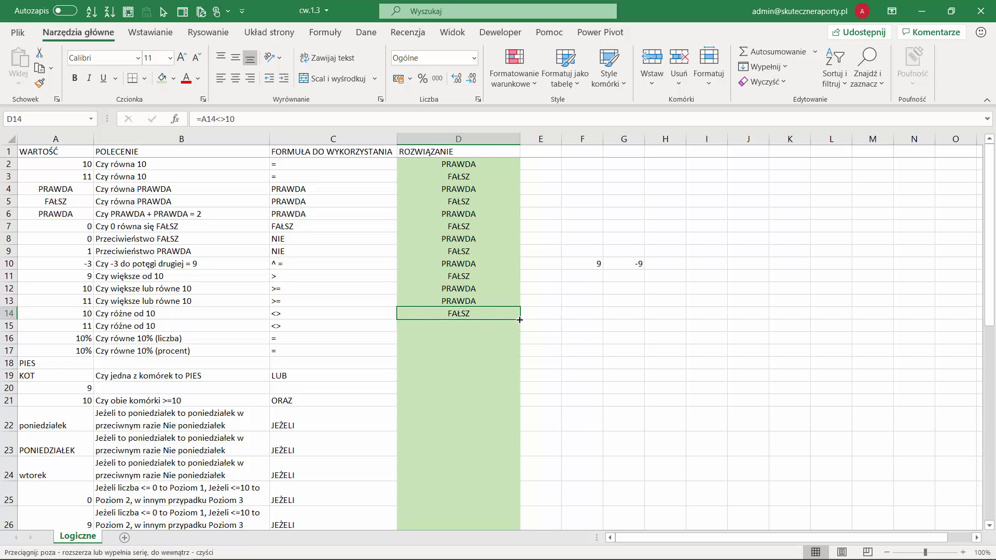
left_click_drag(520, 320, 522, 334)
left_click(457, 340)
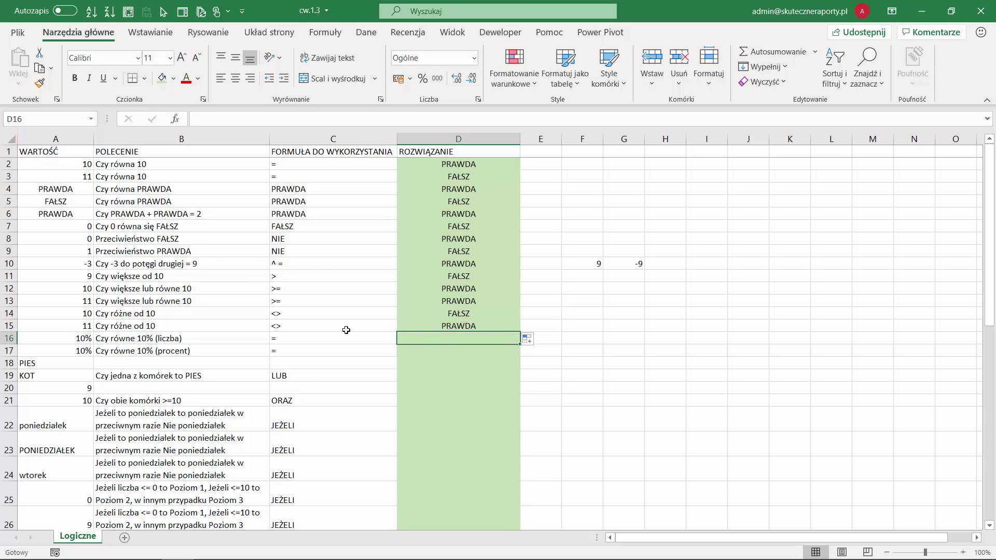
- Enter =A16=0,1 in D16 to test A16 against 0,1
type("=")
left_click(82, 338)
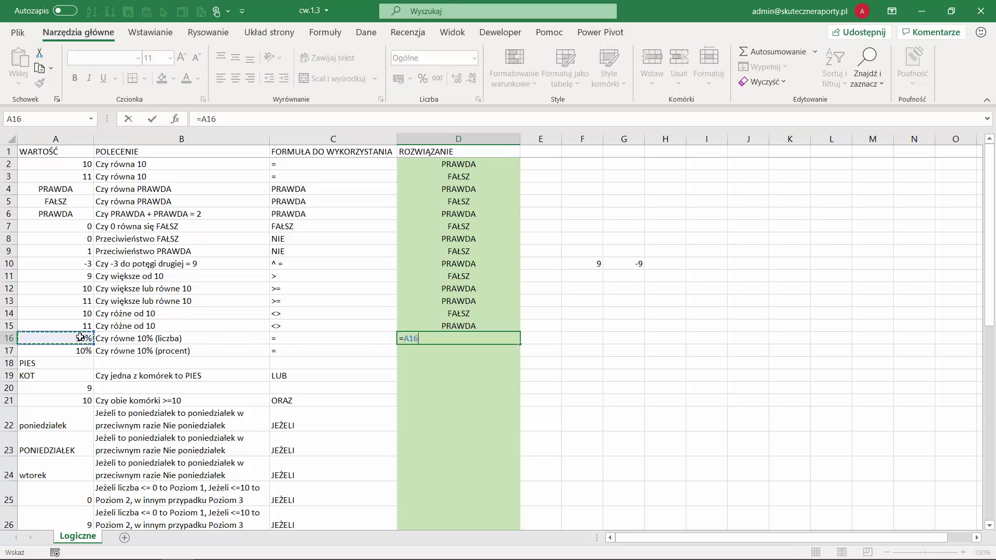
type("=")
type("0,")
type("1")
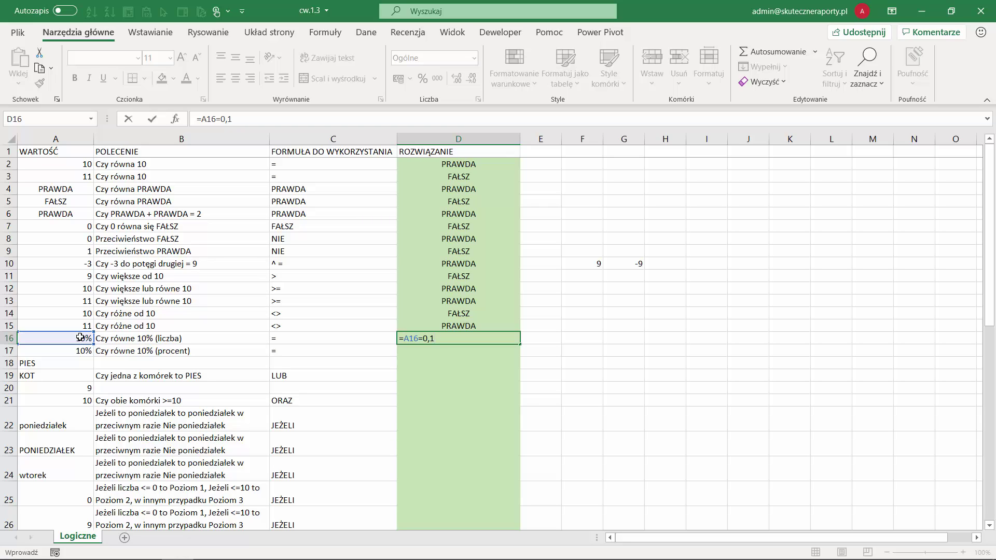
key("Return")
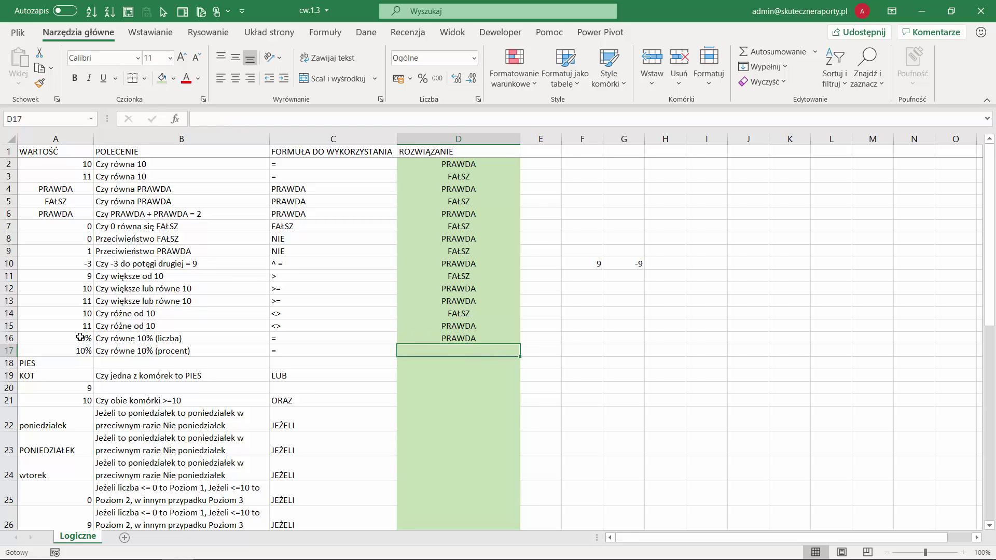
- Enter =A17=10% in D17 so it returns PRAWDA, then select D19
type("=")
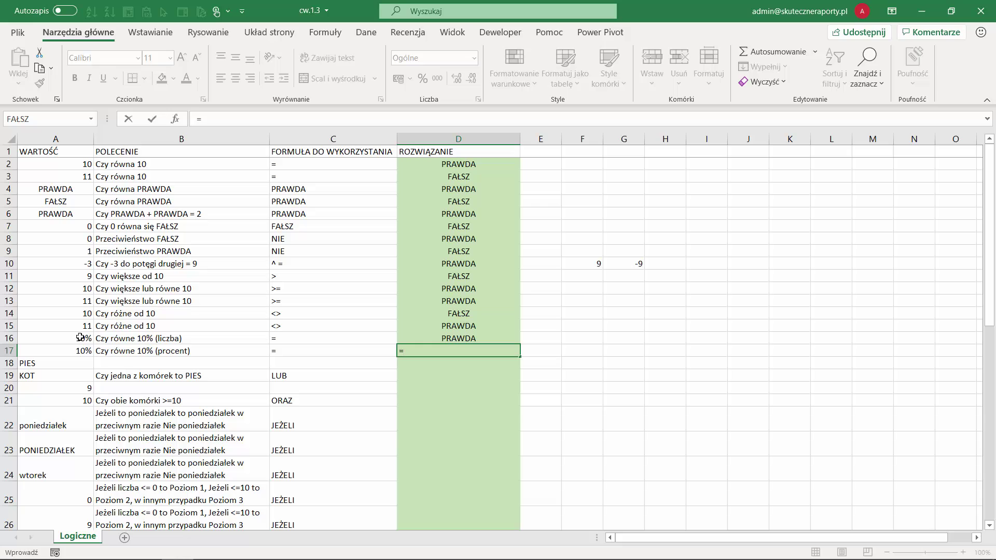
left_click(77, 352)
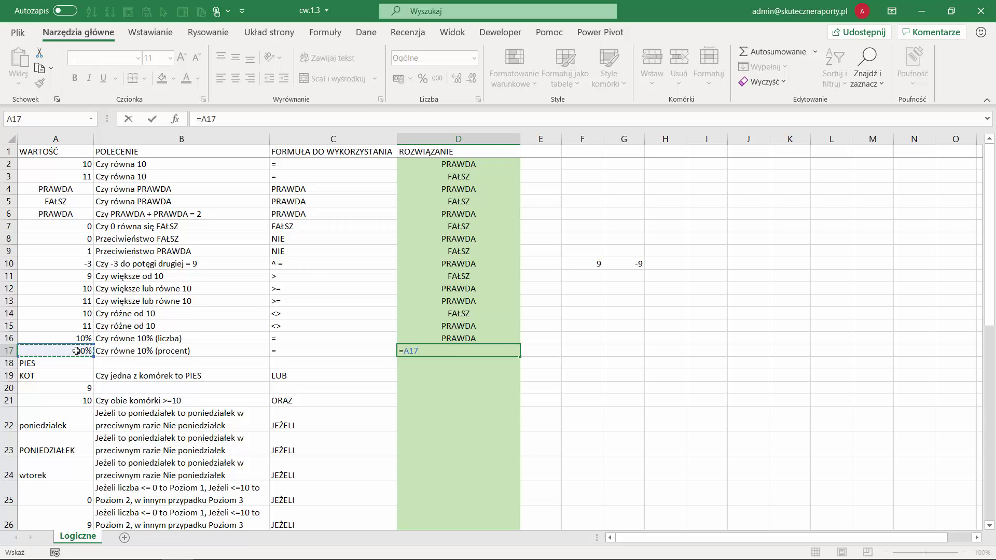
type("=10%")
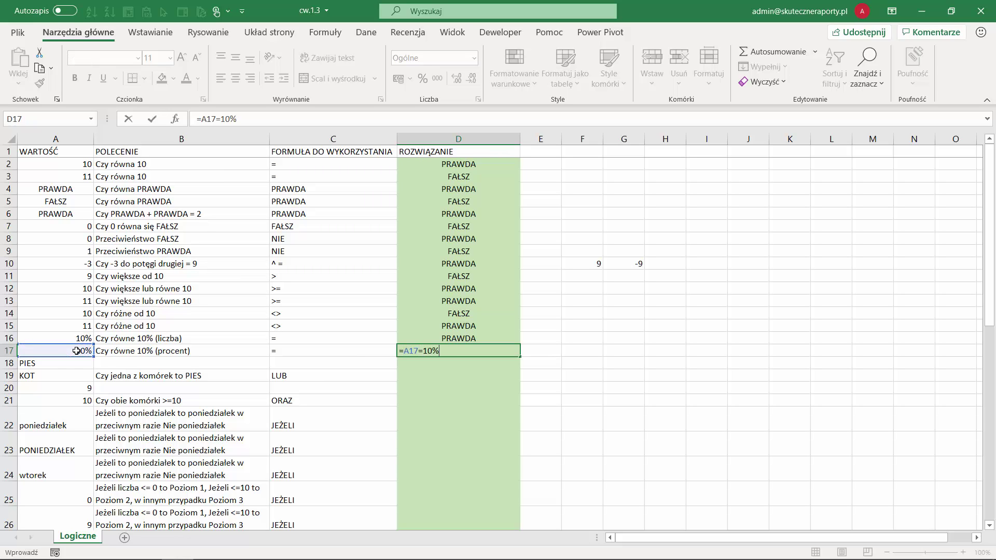
key("Return")
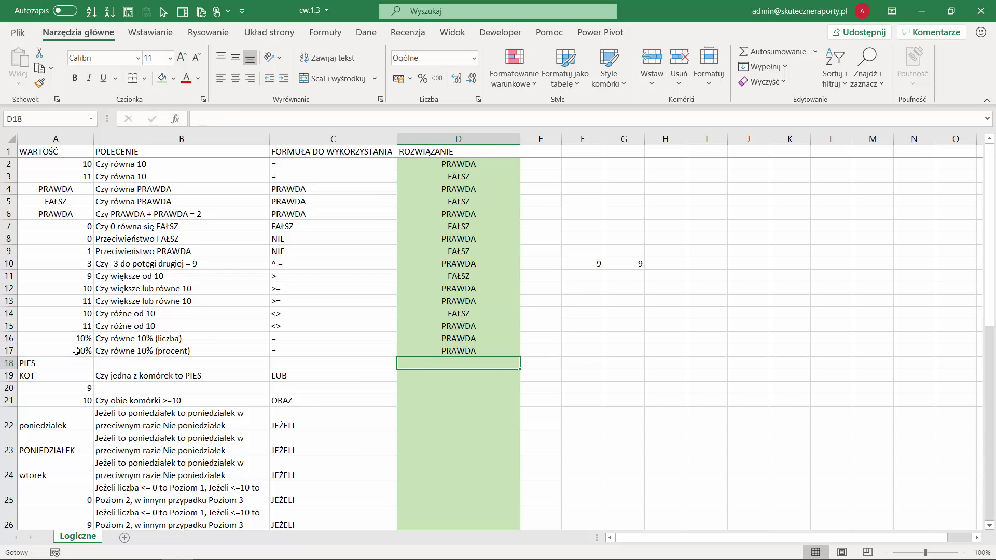
key("Up")
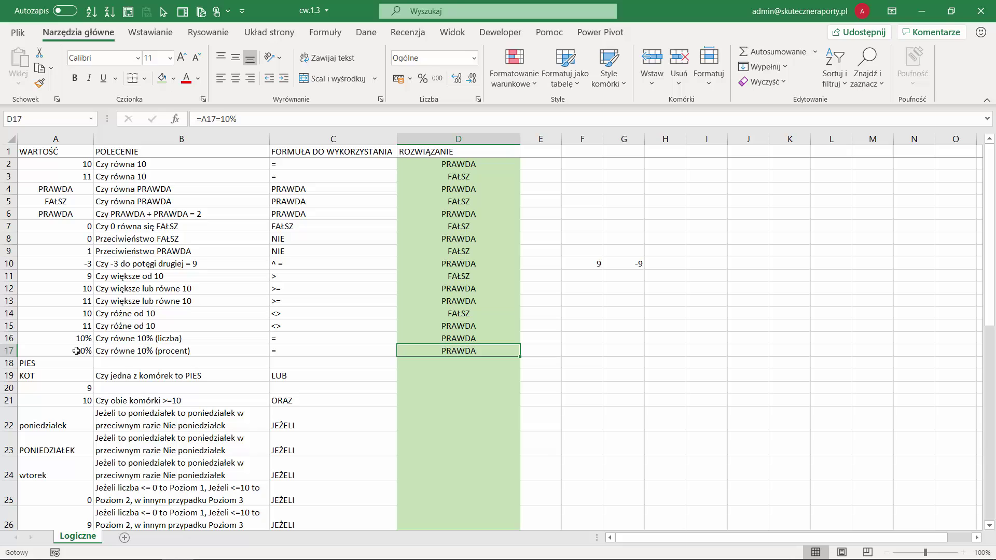
left_click(443, 378)
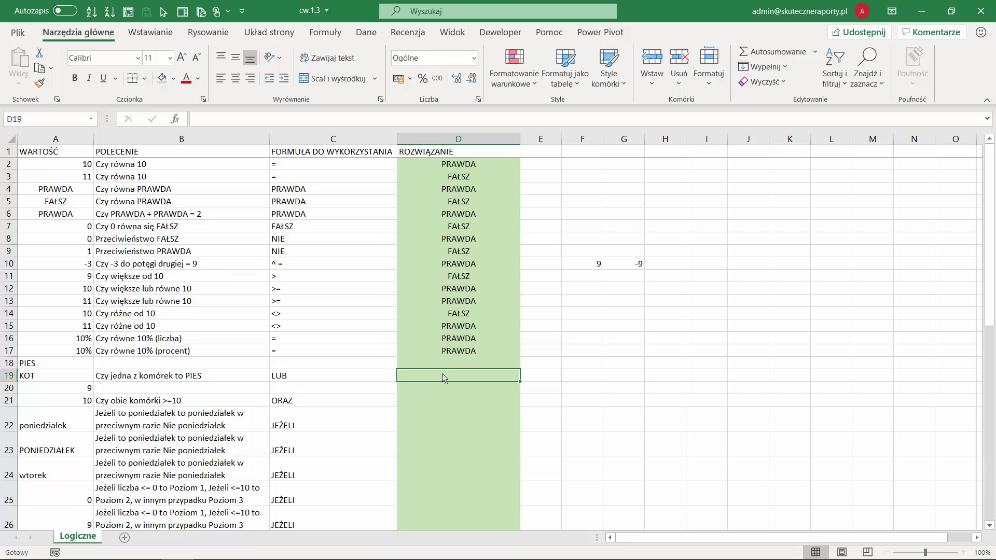
- Enter =LUB(A18="PIES";A19="pies") in D19, returning PRAWDA, then select D21
type("=")
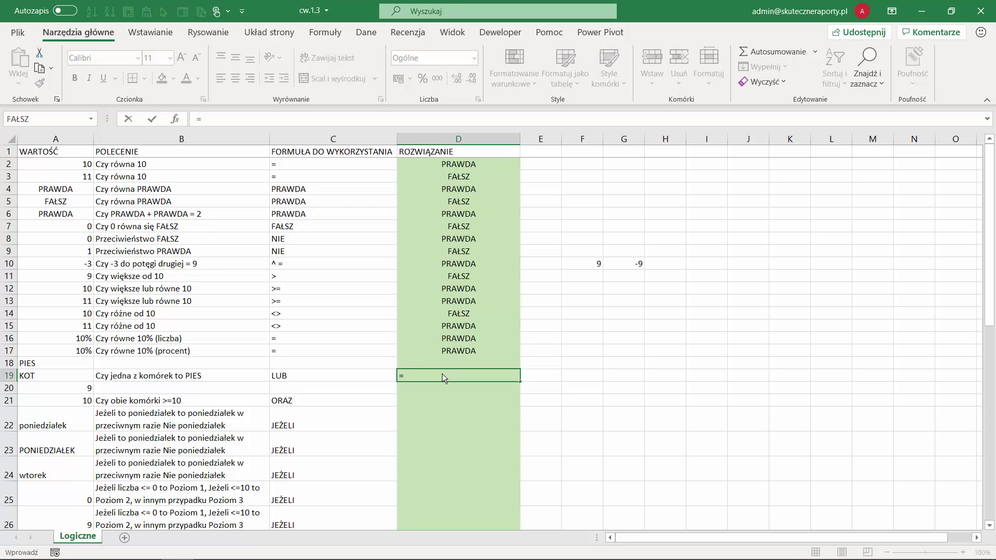
type("LUB(")
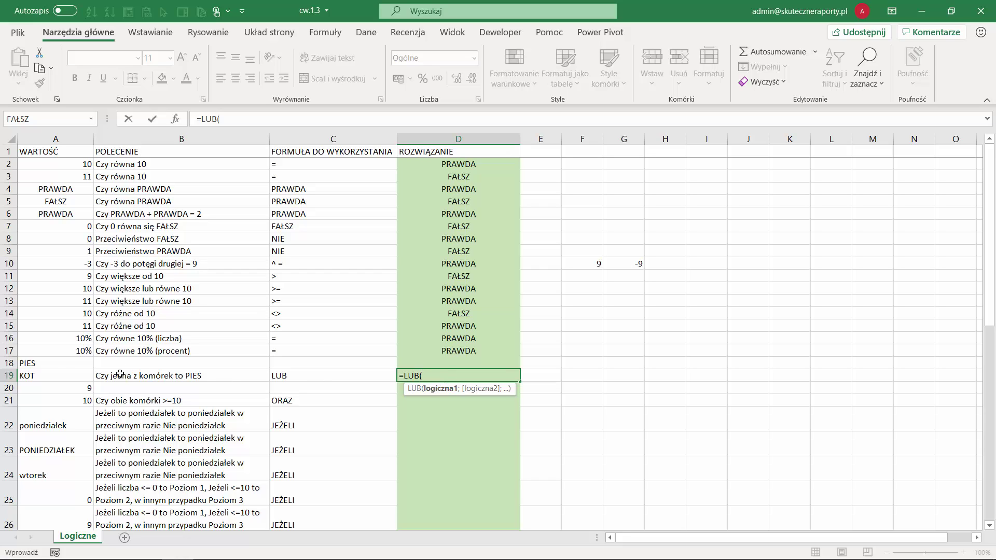
left_click(49, 362)
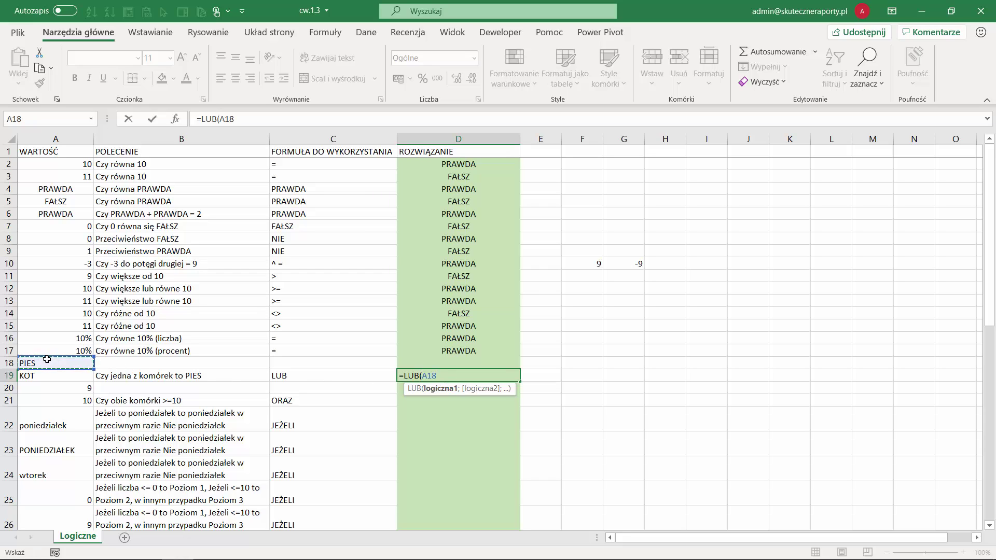
type("=")
type("PIES")
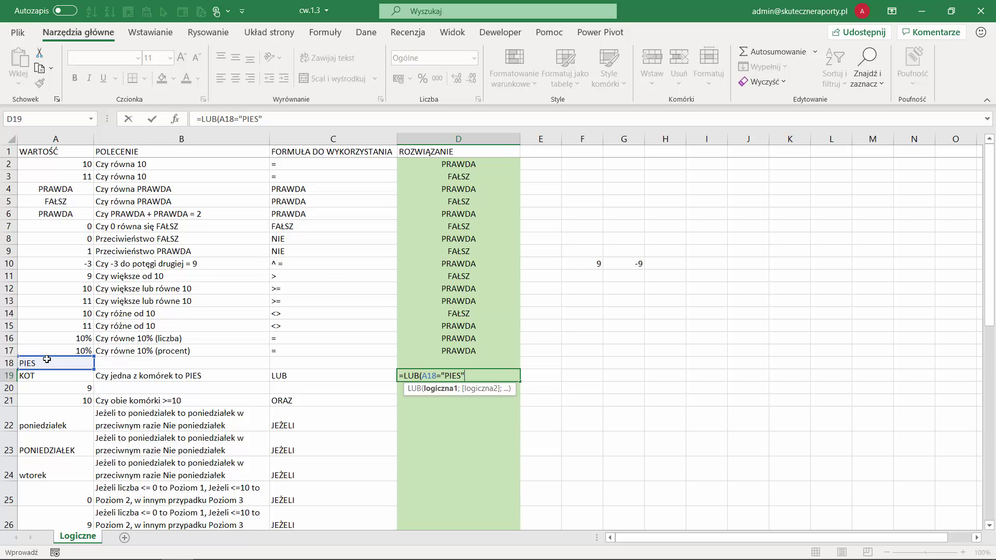
type(";")
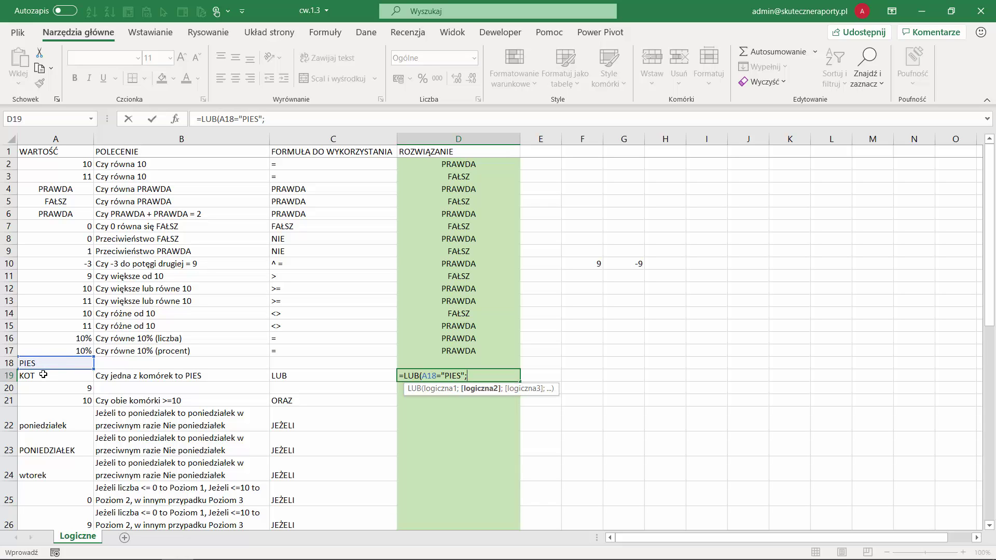
left_click(43, 375)
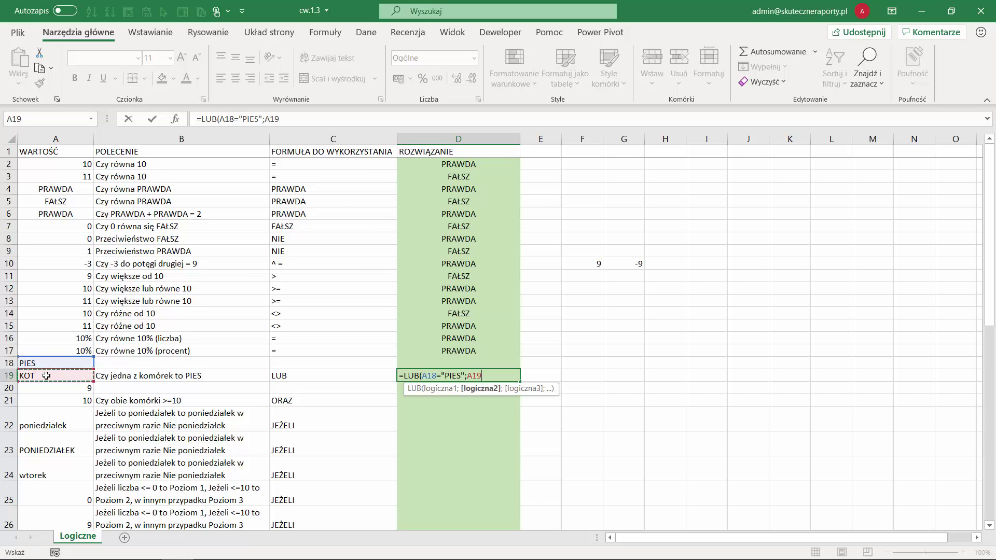
type("=\"pie")
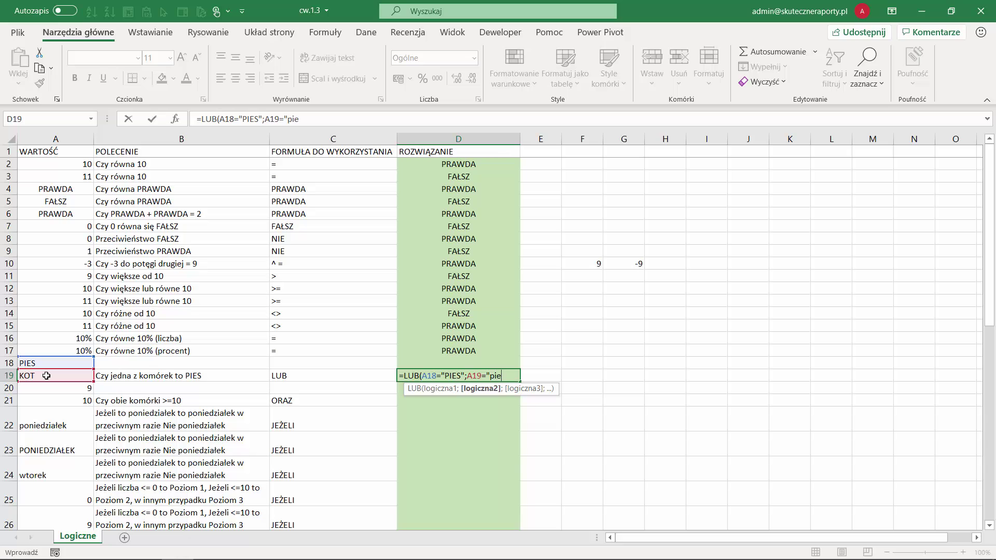
type("s\"")
type(")")
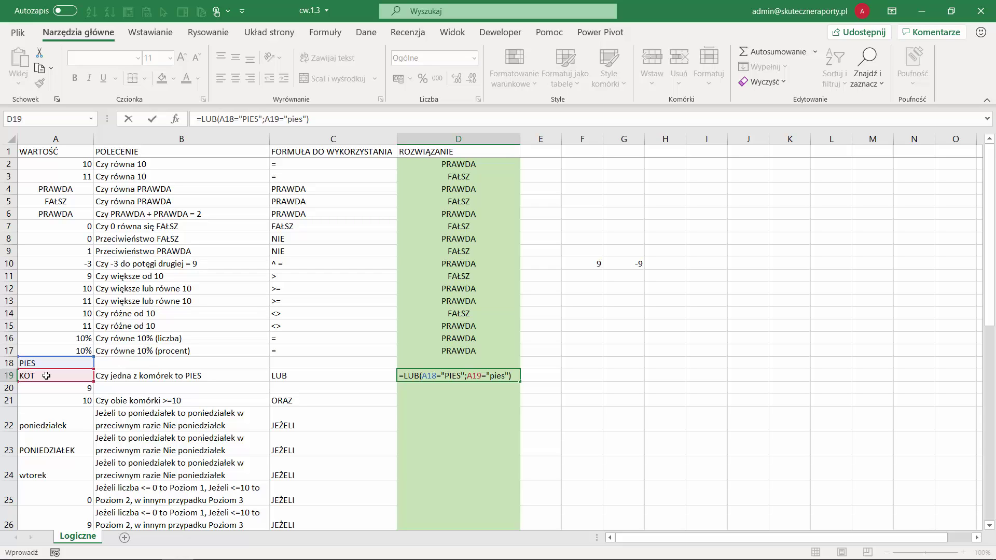
key("Return")
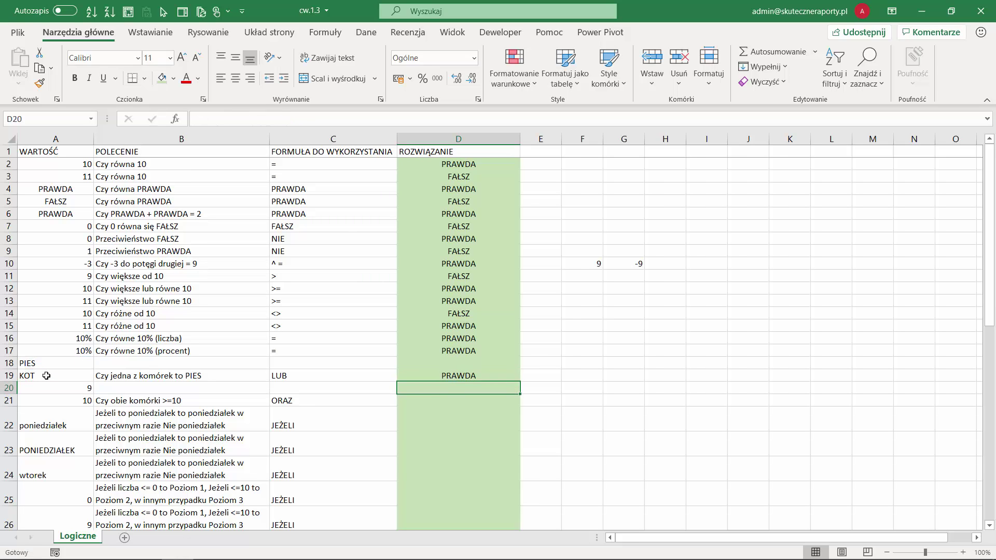
key("Up")
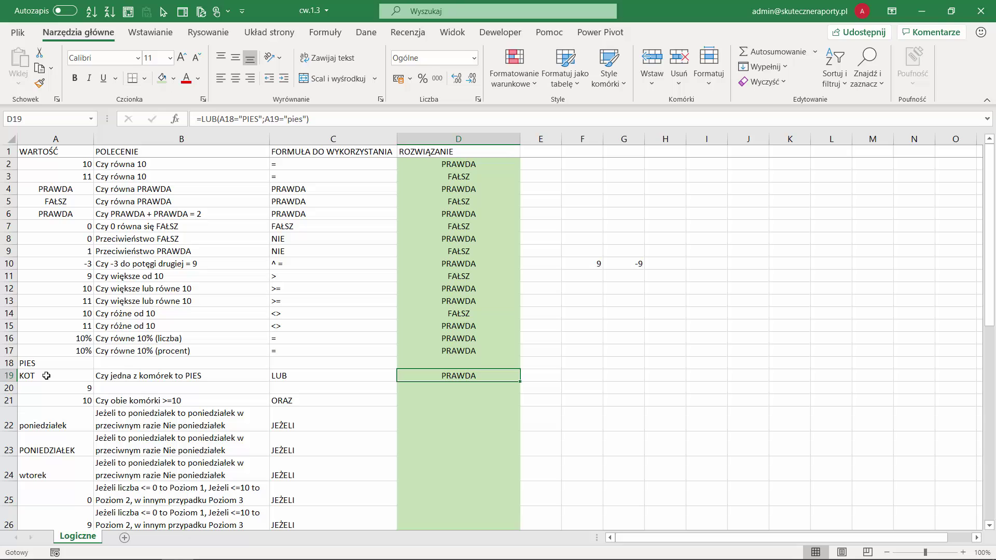
left_click(61, 365)
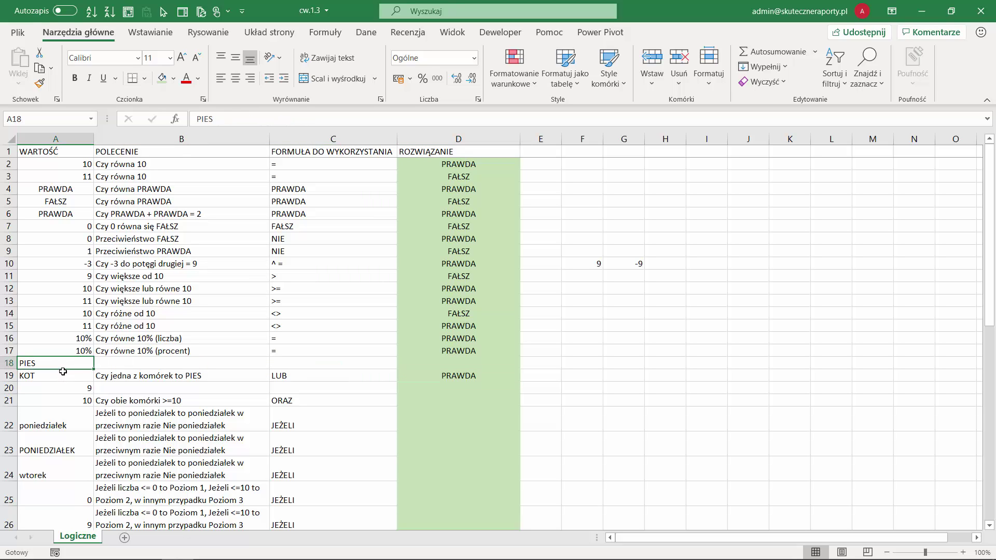
left_click(426, 401)
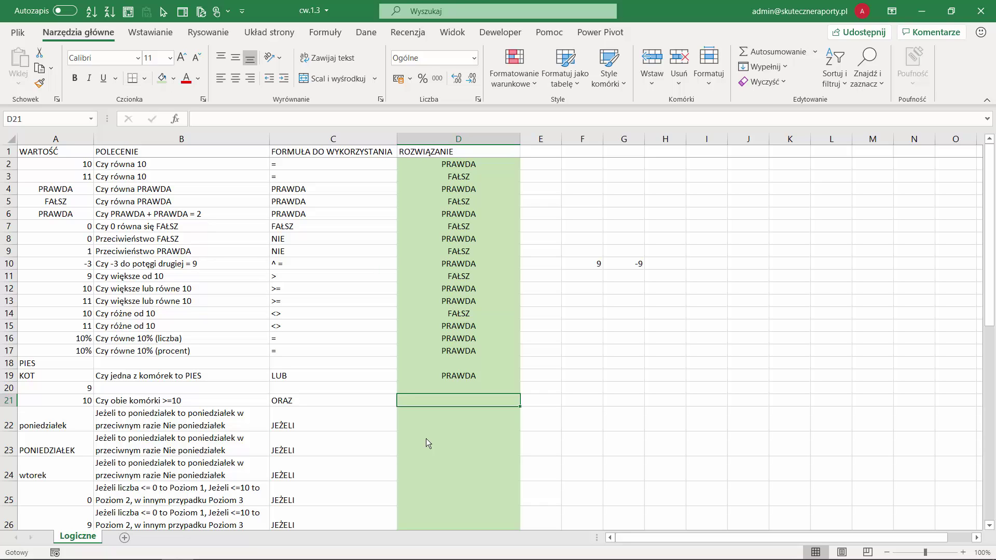
- Type =ORAZ(A20>=10;A21>=10) into D21, leaving it unconfirmed
type("=ORAZ(")
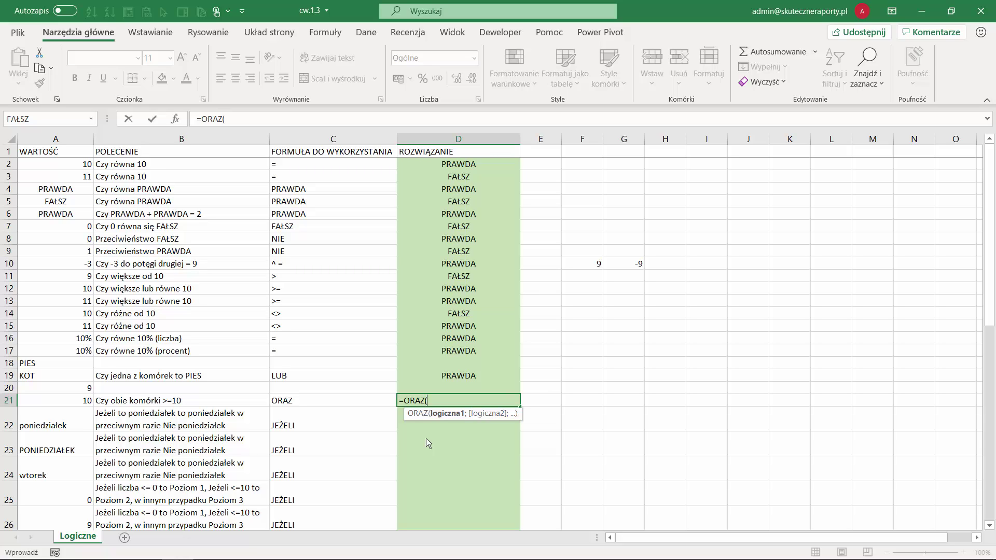
left_click(85, 389)
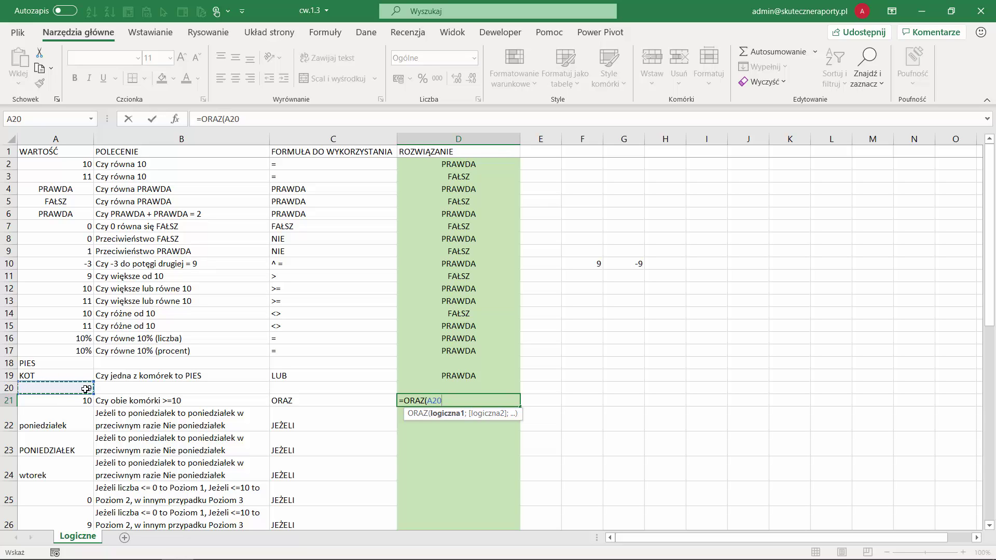
type(">=")
type("10")
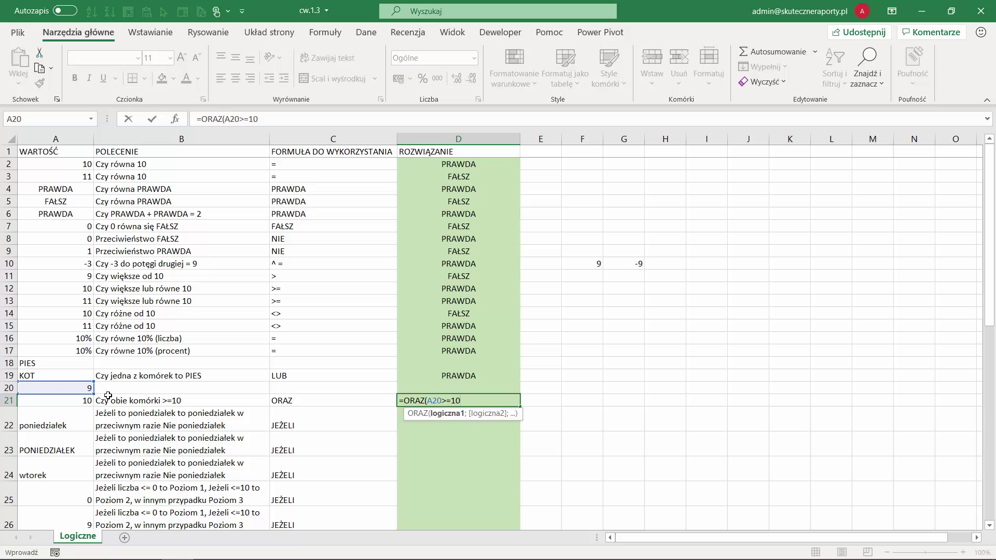
type(";")
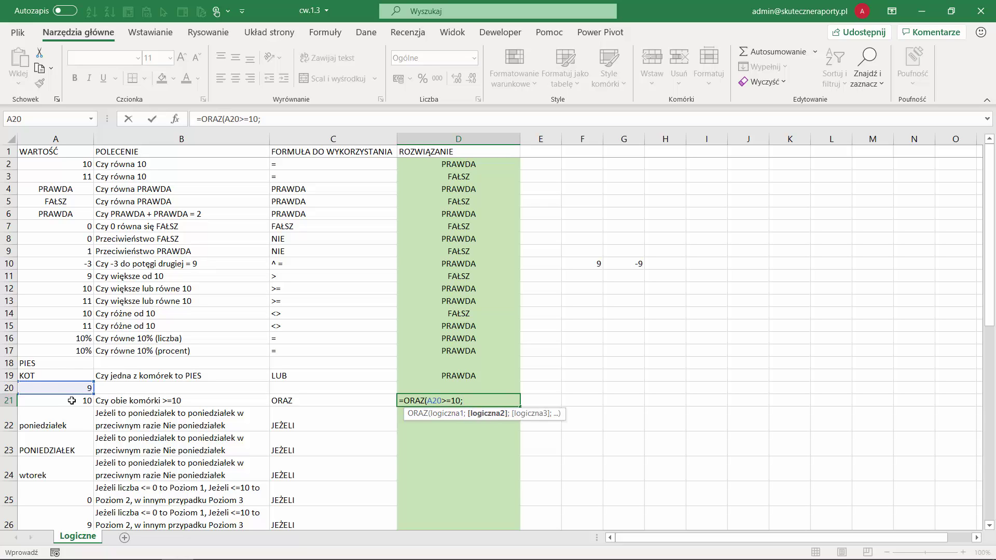
left_click(72, 401)
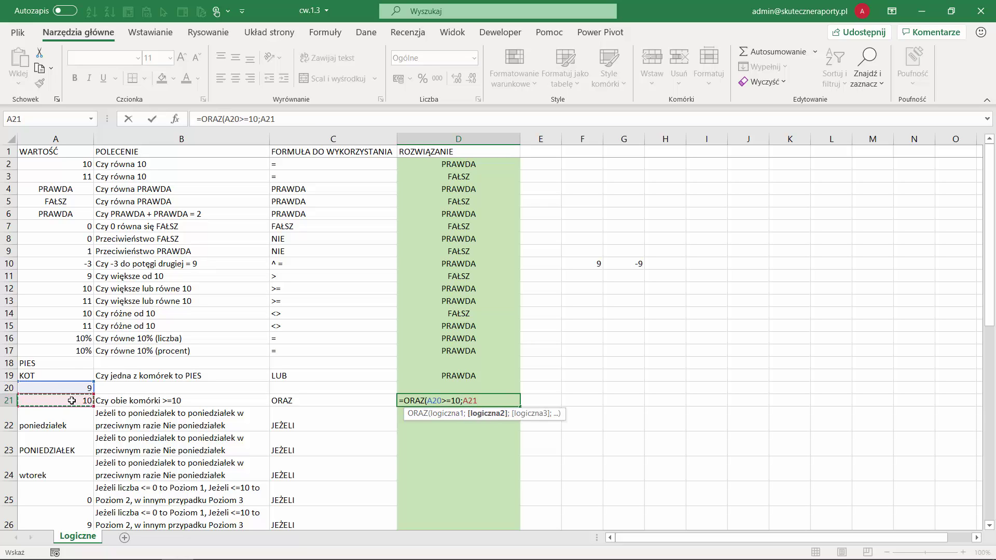
type(">=10")
type(")")
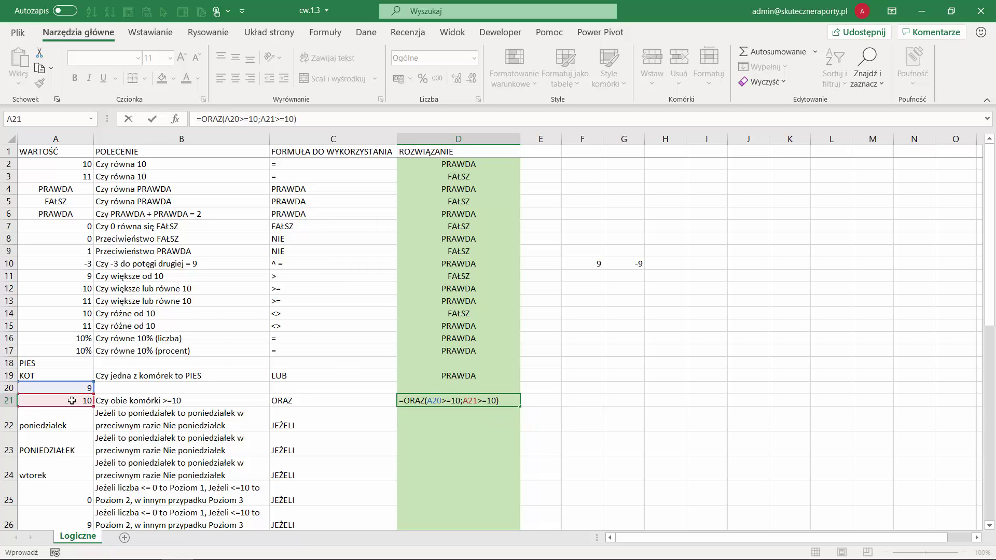